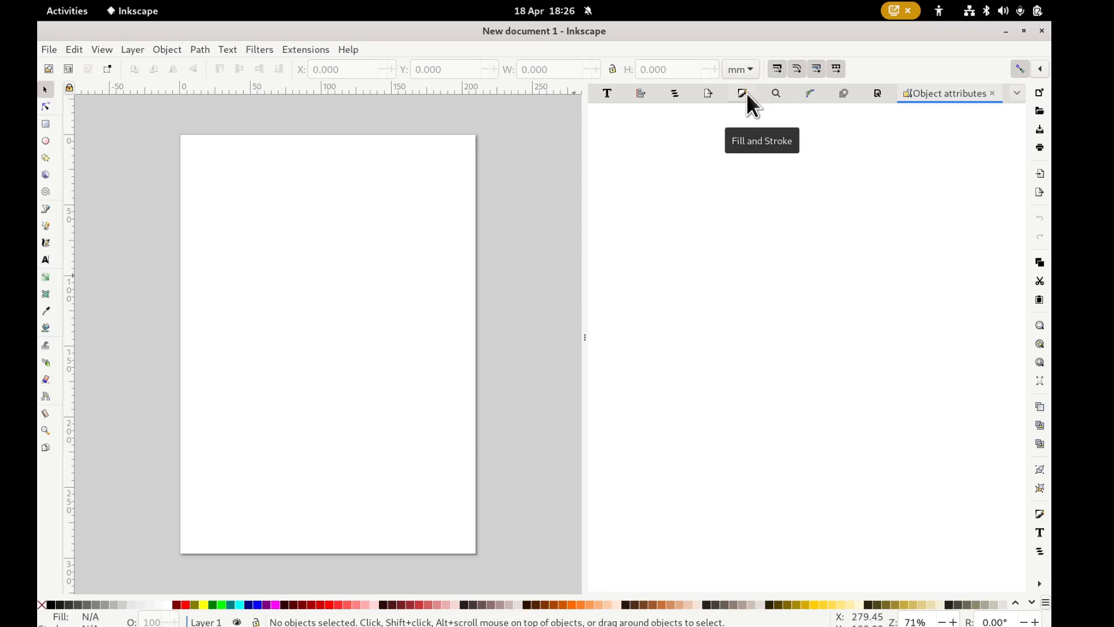
Open the Document Properties for the new document.
click(1015, 93)
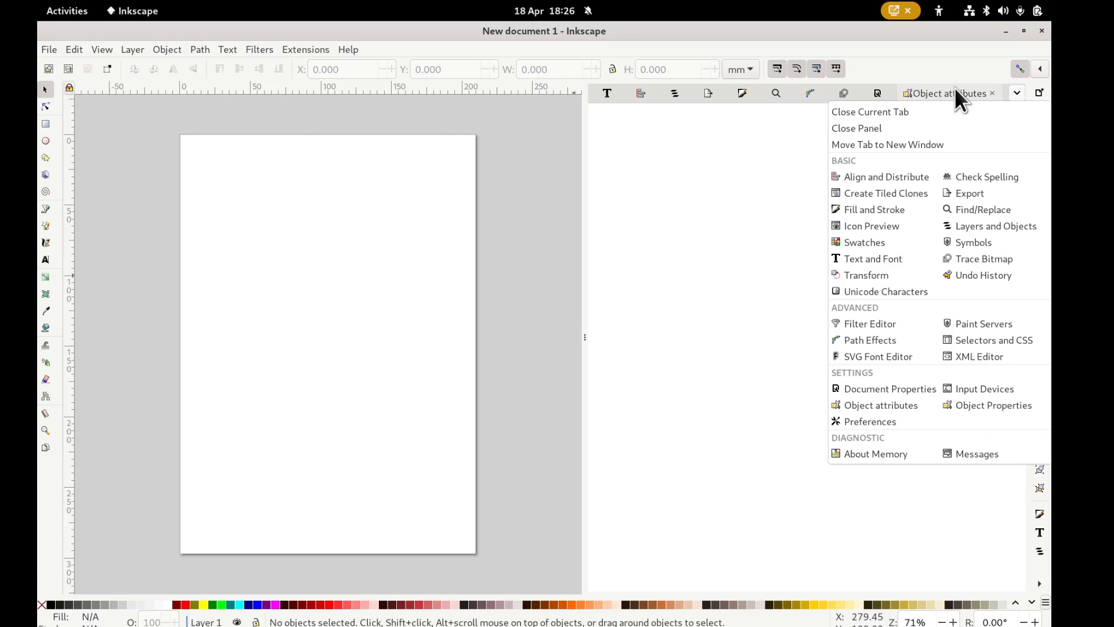
click(1015, 92)
click(1016, 91)
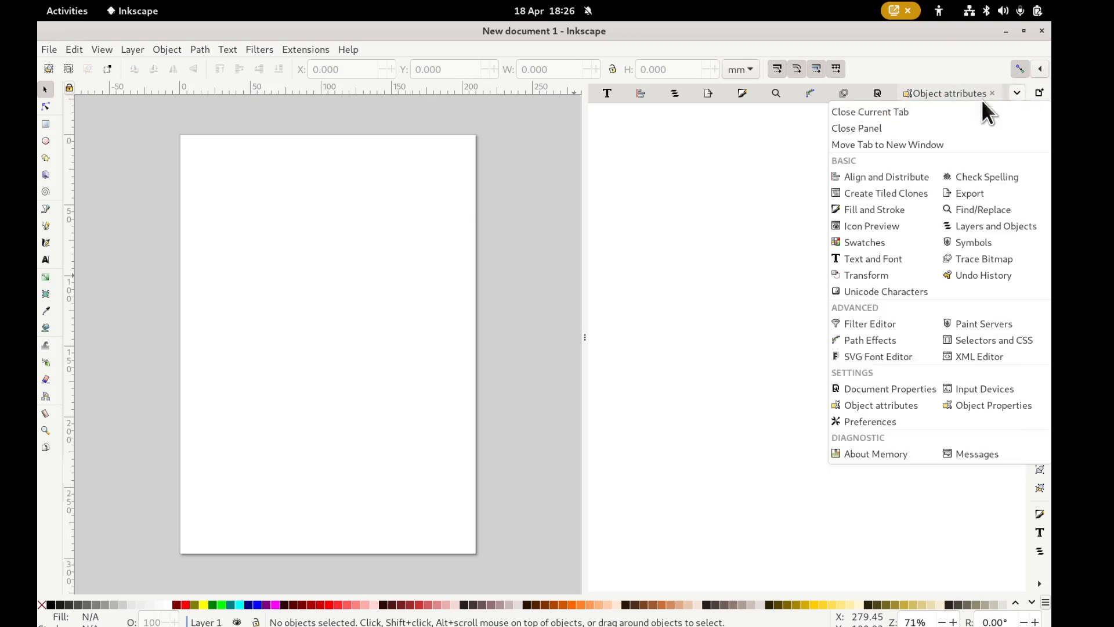
click(904, 390)
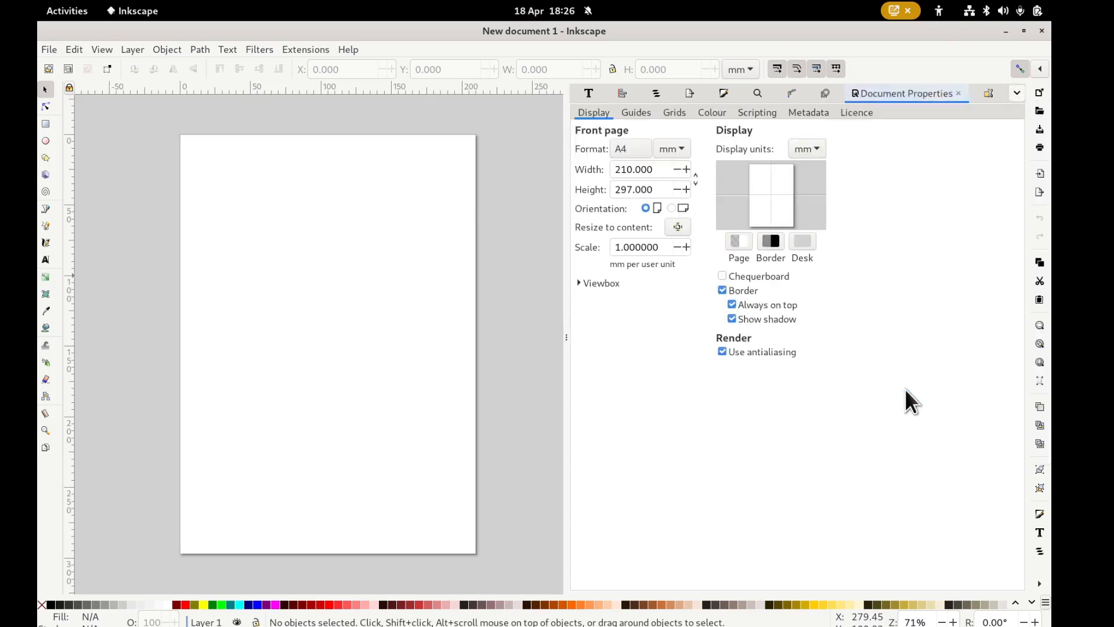
Set the front page size to a width of 800 px and a height of 600 px.
click(671, 145)
click(670, 168)
click(649, 171)
click(650, 173)
triple_click(650, 173)
text(800)
key(Tab)
text(60)
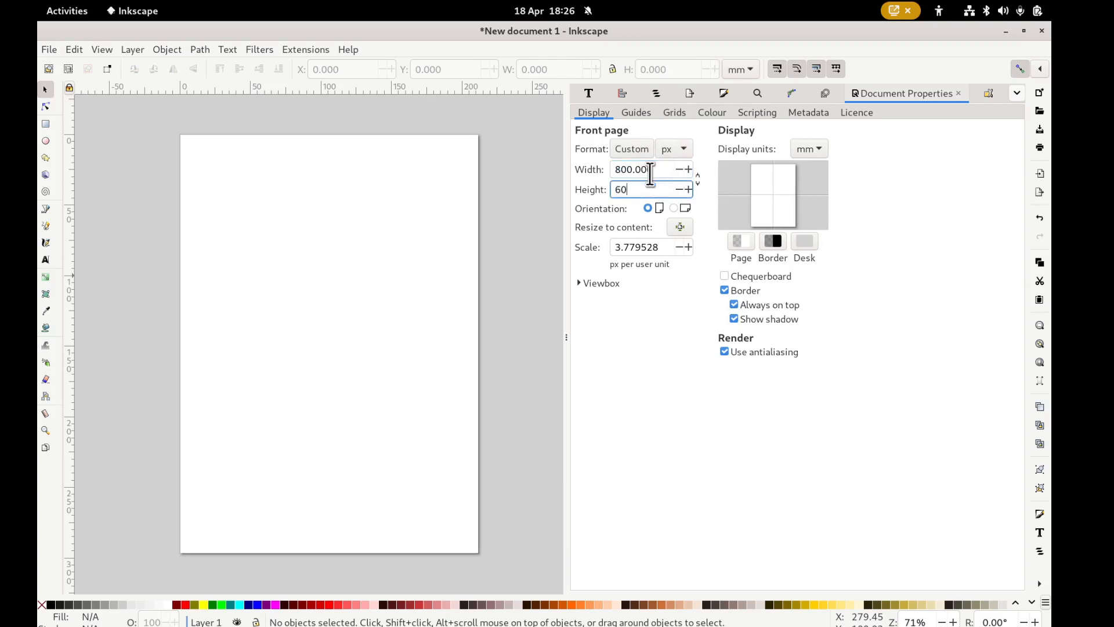
text(0)
key(Return)
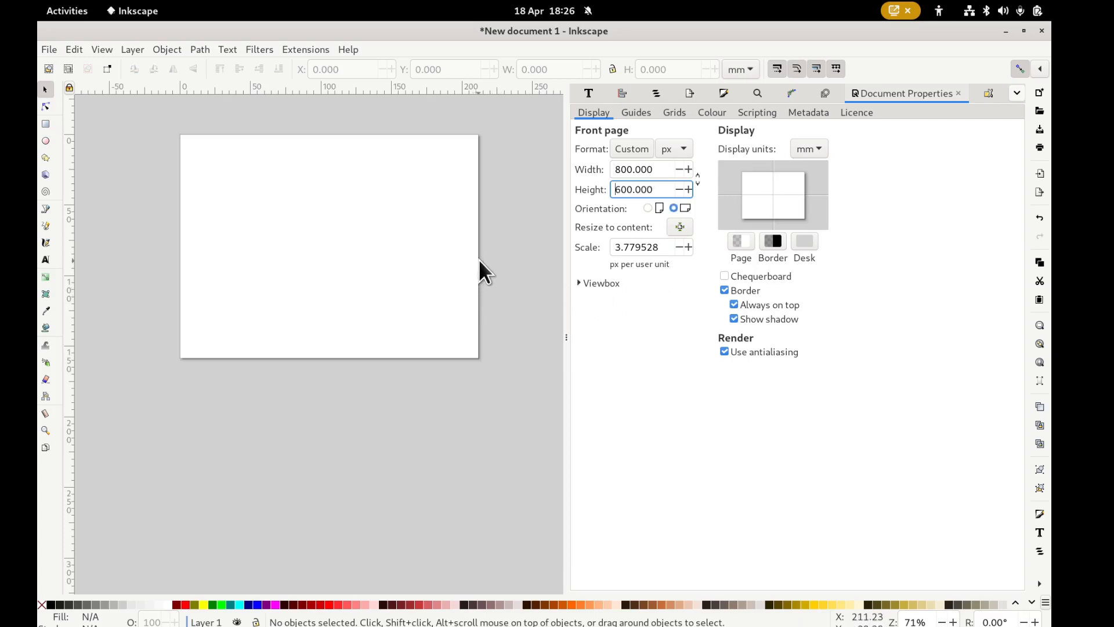
Set the page background colour to grey with a lightness of 70 (b2b2b200).
scroll(492, 269, up, 2)
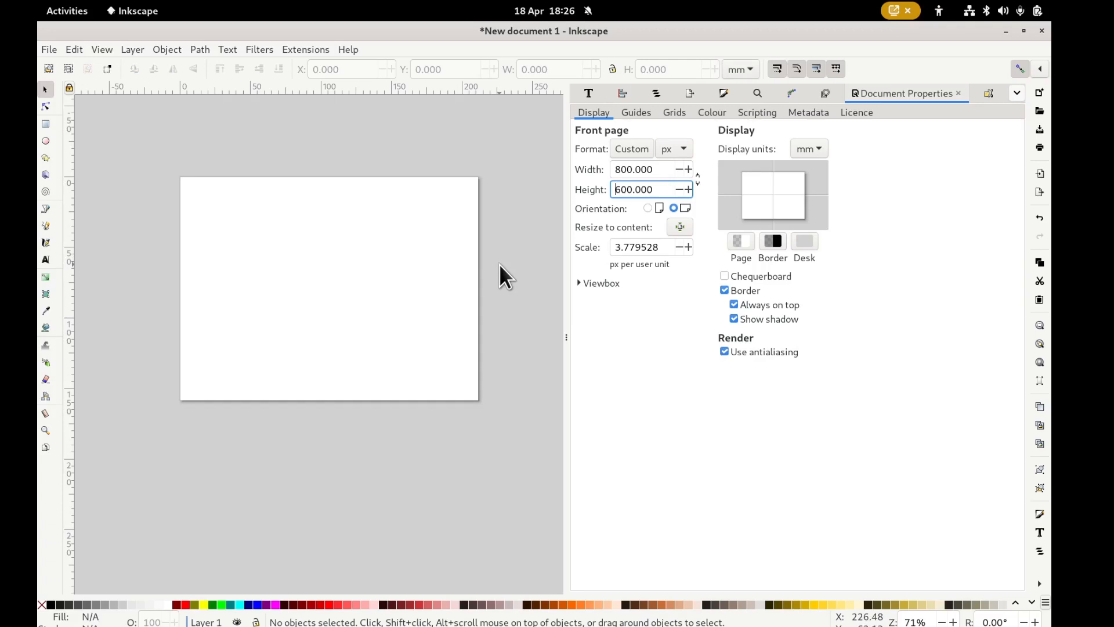
click(745, 240)
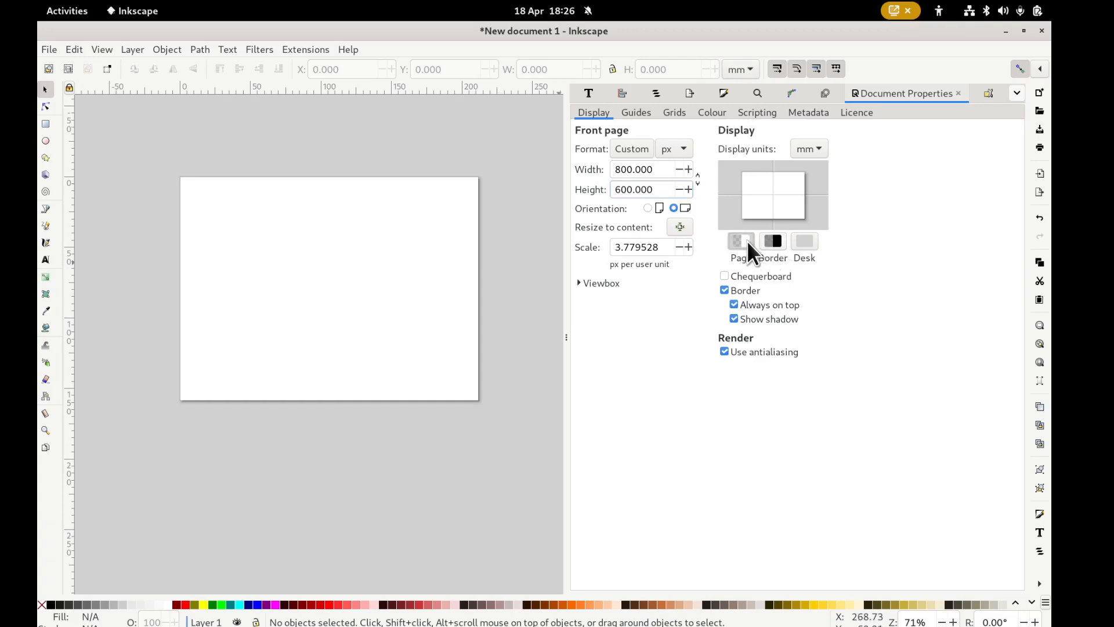
mouse_move(123, 226)
mouse_down()
mouse_move(147, 228)
mouse_move(138, 226)
mouse_up()
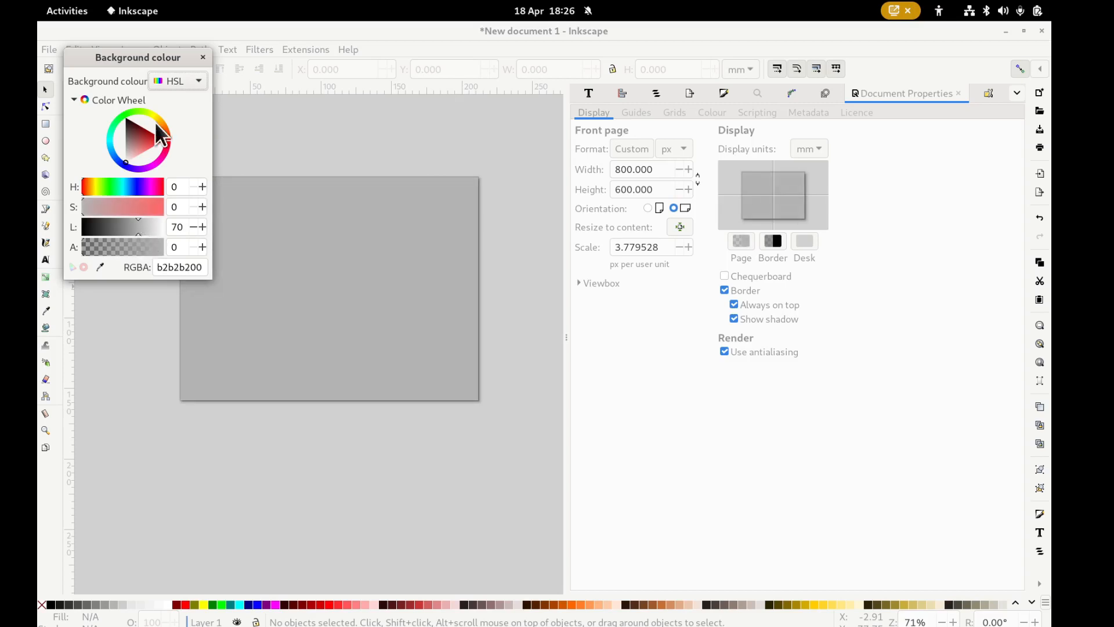
click(203, 57)
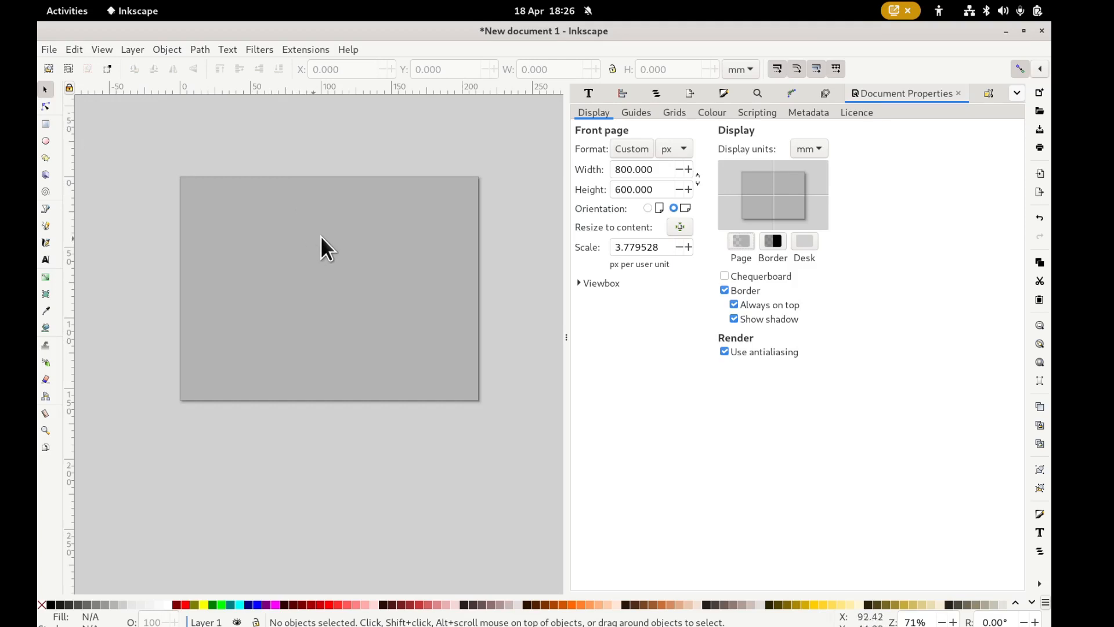
Collapse the docked Document Properties to widen the canvas and fit the whole page in the window.
scroll(365, 261, up, 2)
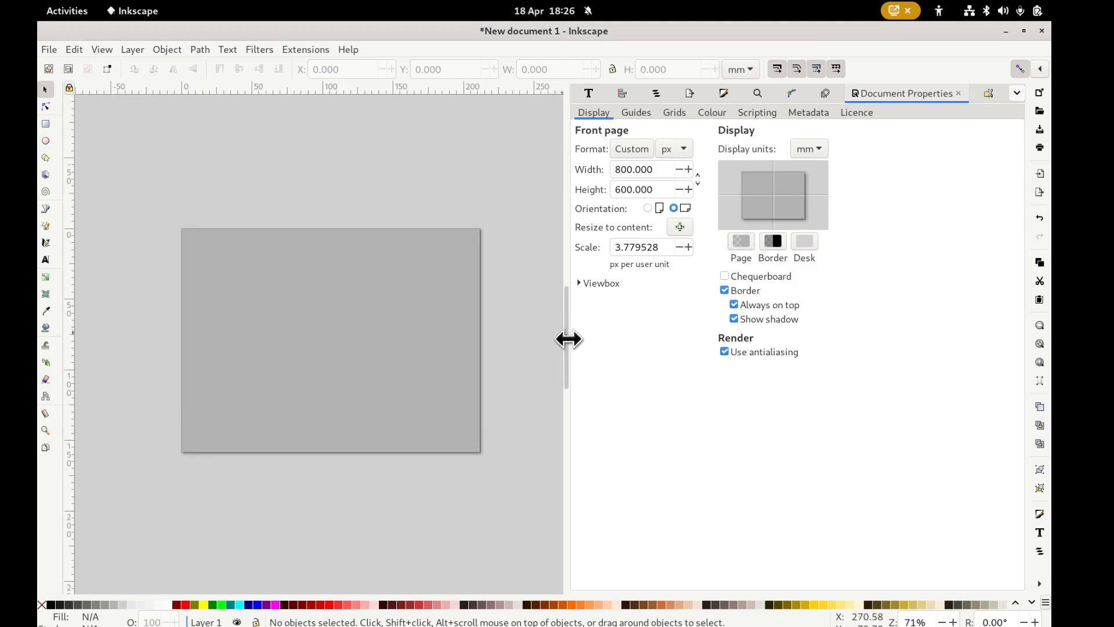
drag(568, 338, 1021, 339)
drag(505, 338, 705, 332)
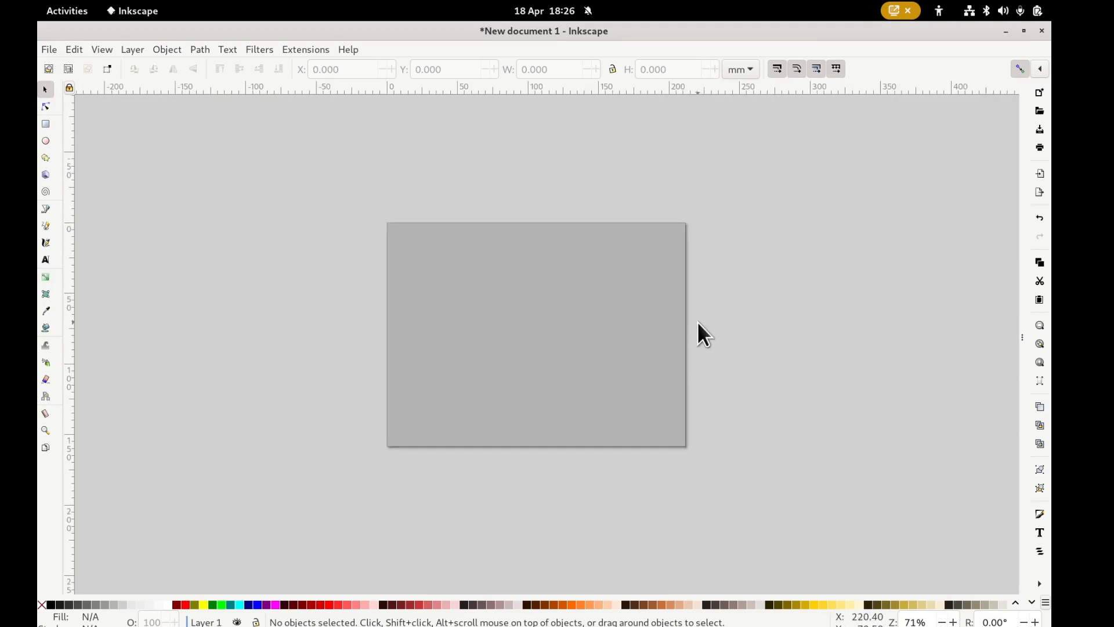
key(1)
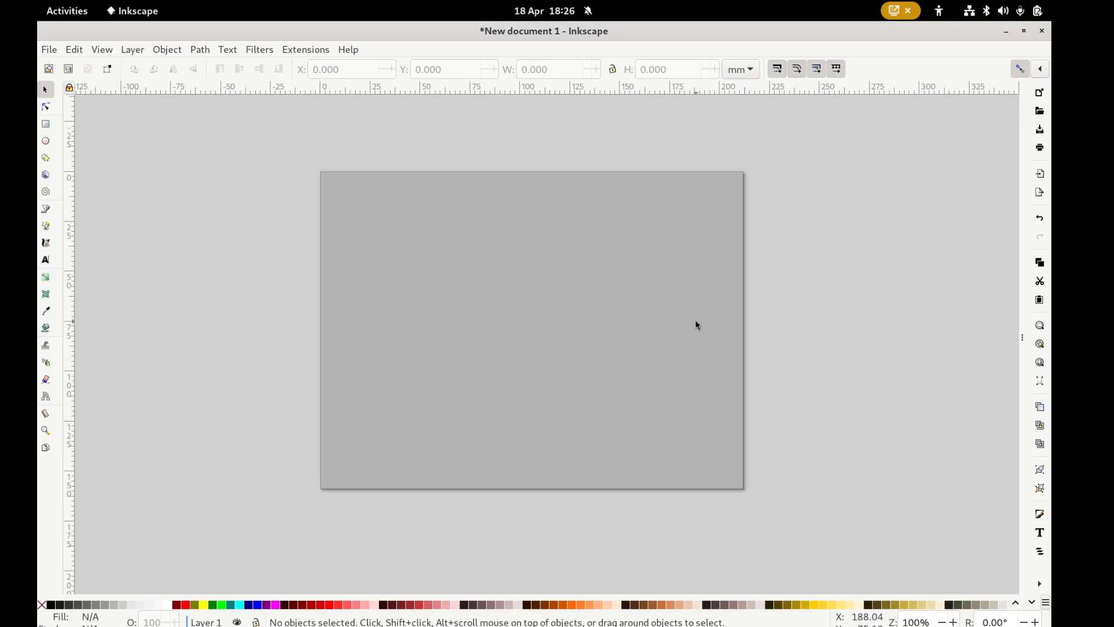
key(2)
key(5)
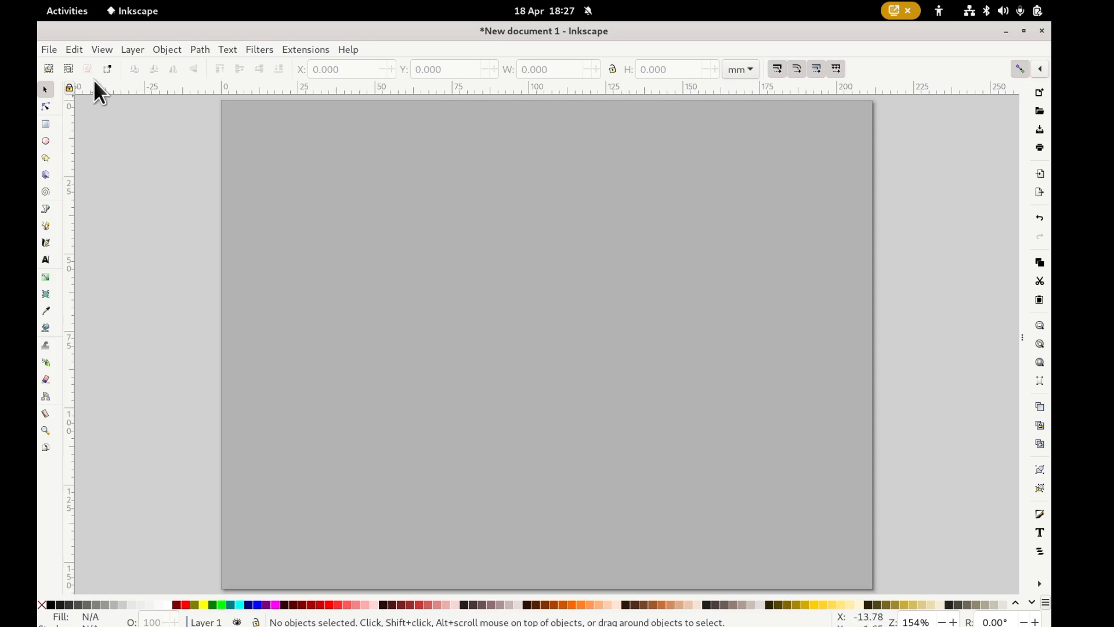
click(74, 49)
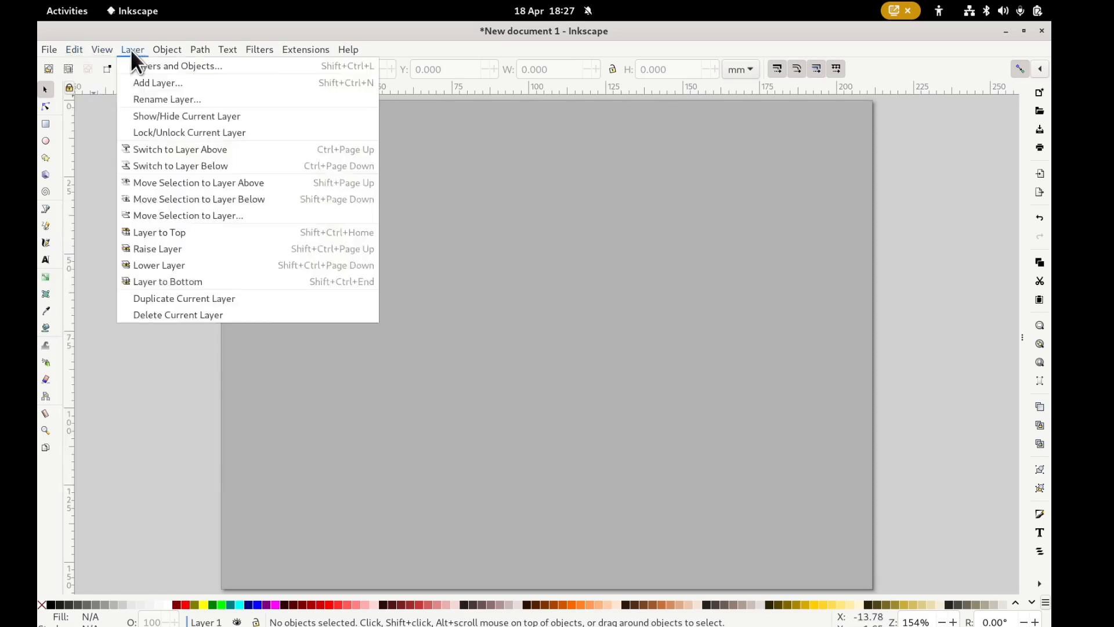
mouse_move(104, 49)
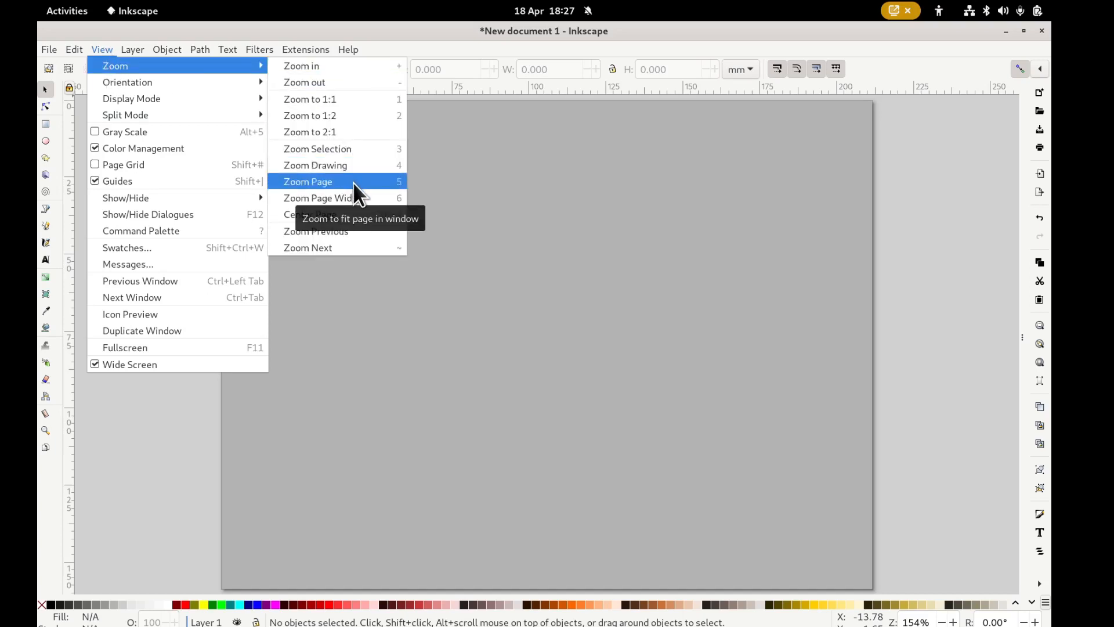
click(353, 181)
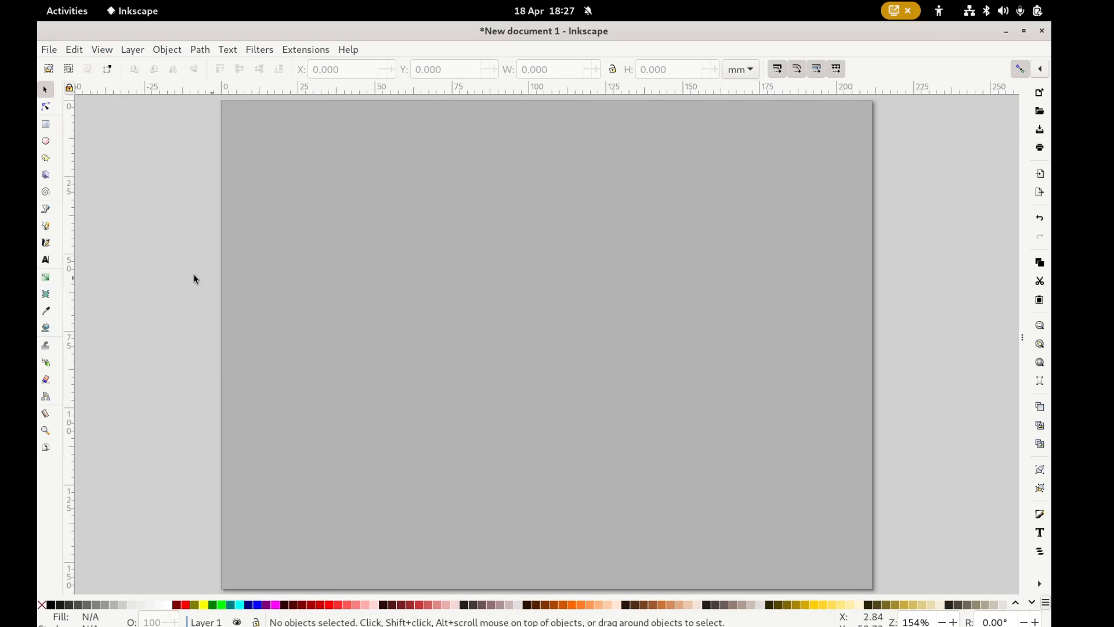
Draw a narrow white rectangle about 2.8 by 15.6 mm and move it to the middle of the page.
click(45, 124)
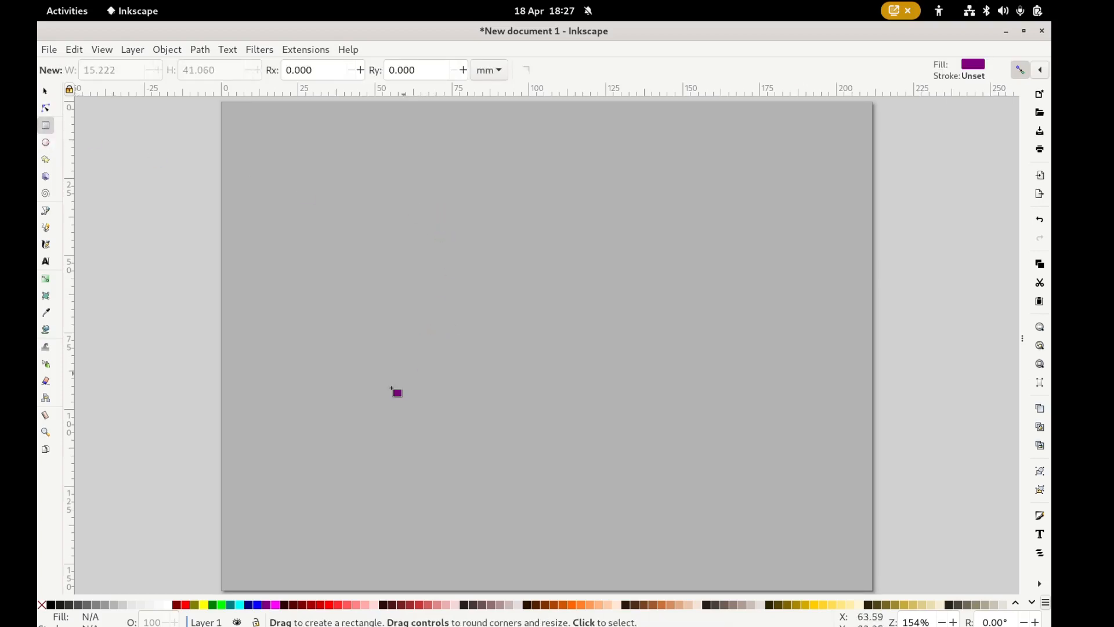
click(167, 606)
drag(528, 293, 537, 341)
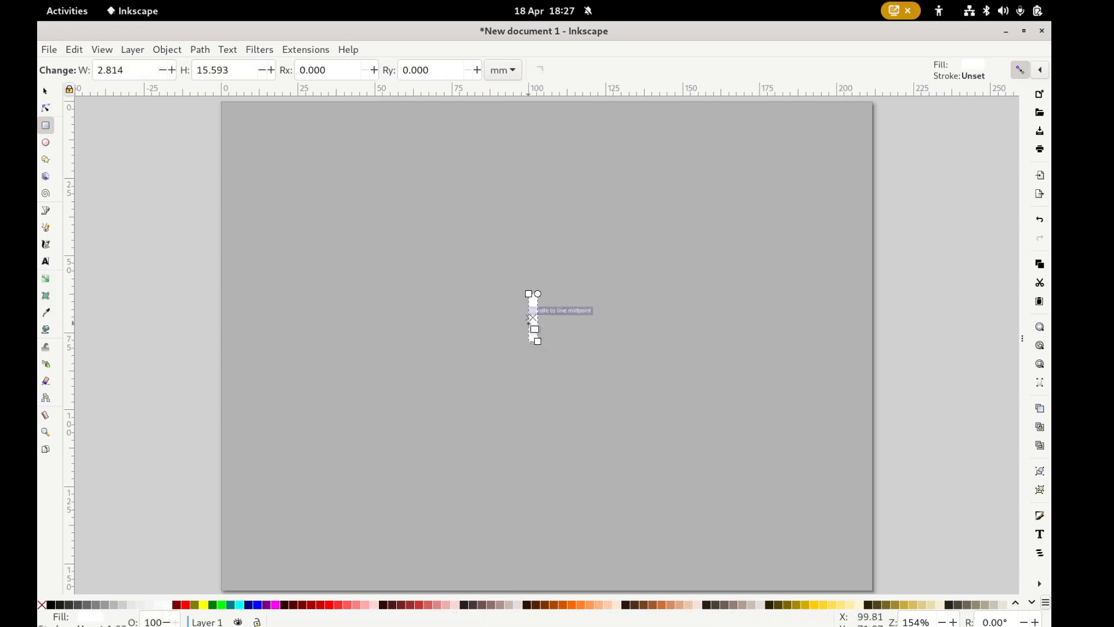
click(45, 91)
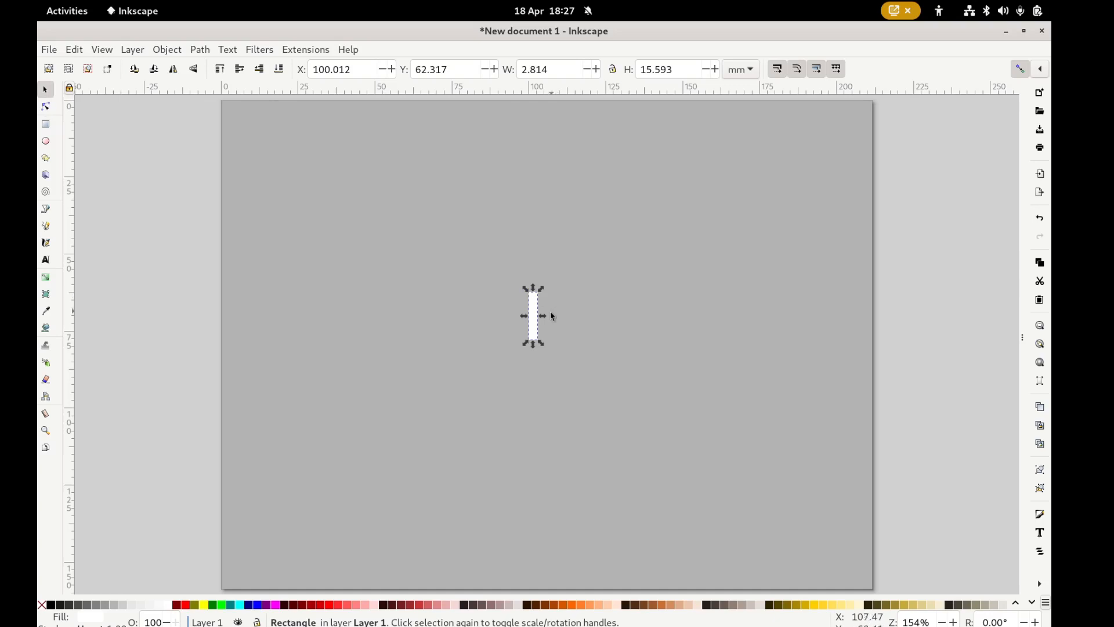
drag(534, 317, 546, 344)
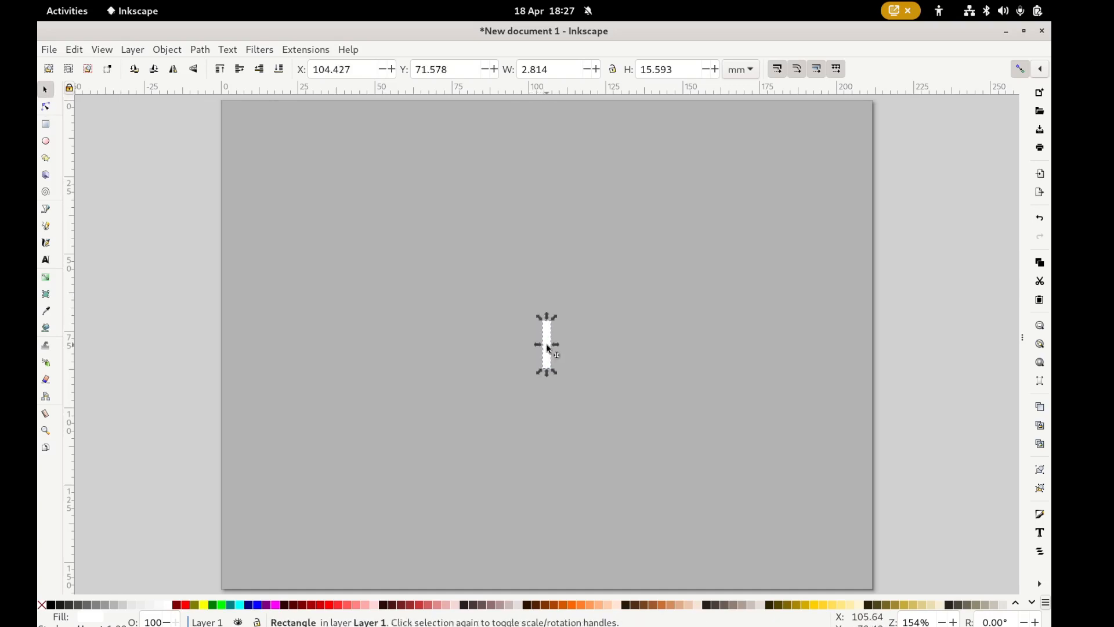
click(1025, 68)
mouse_move(547, 353)
mouse_down()
mouse_move(575, 353)
mouse_move(548, 354)
mouse_up()
click(562, 349)
click(550, 352)
click(568, 366)
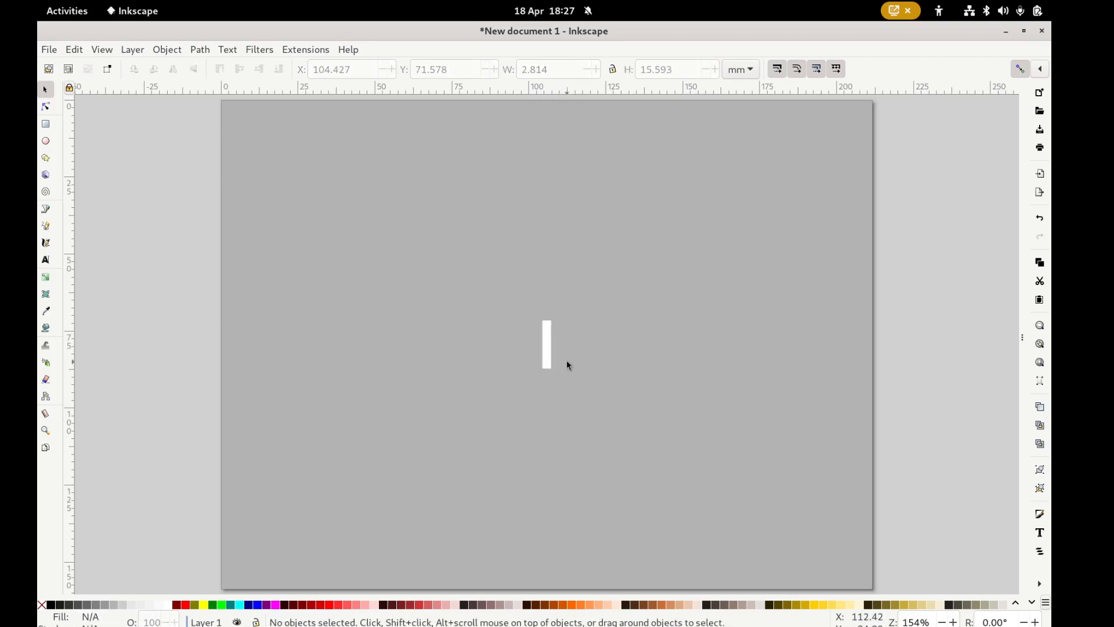
Zoom in on the drawing to inspect the white rectangle up close.
click(547, 357)
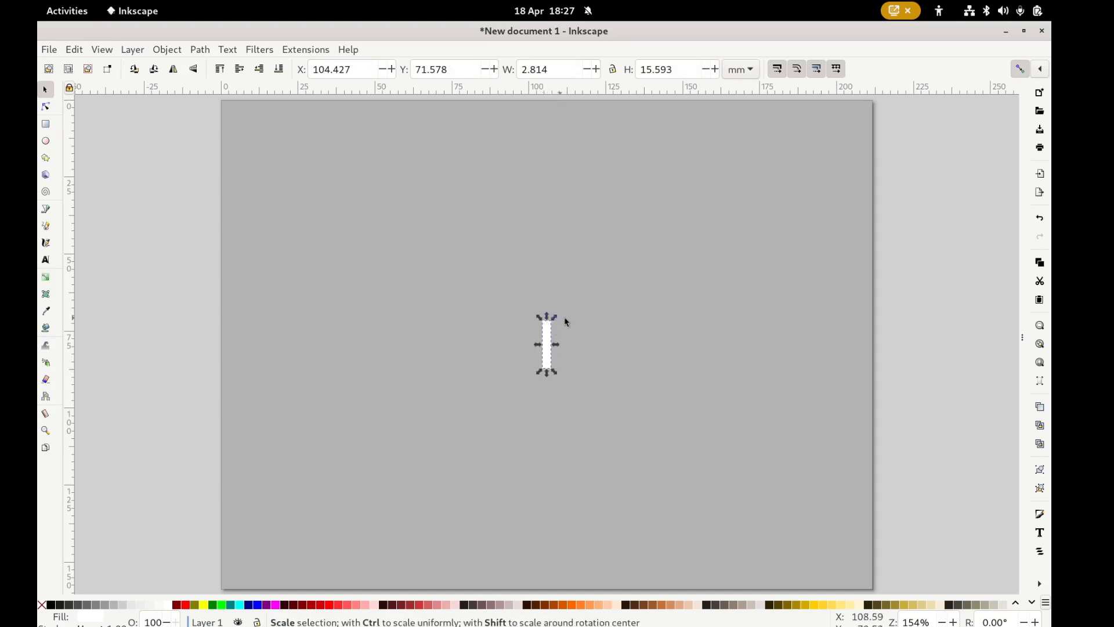
scroll(573, 363, up, 4)
drag(508, 316, 590, 364)
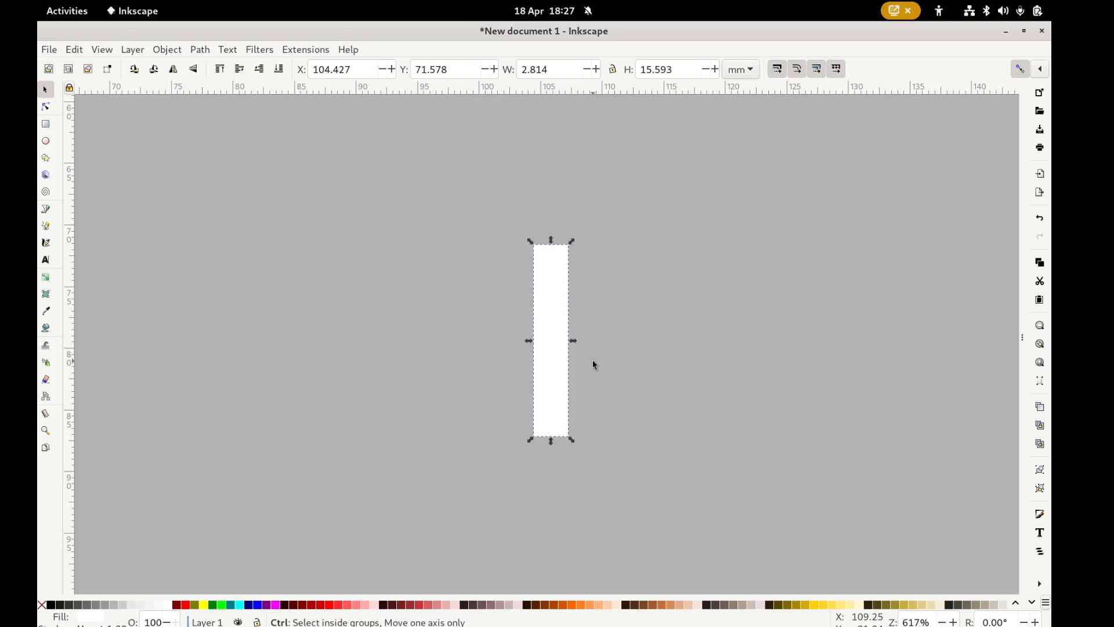
click(95, 48)
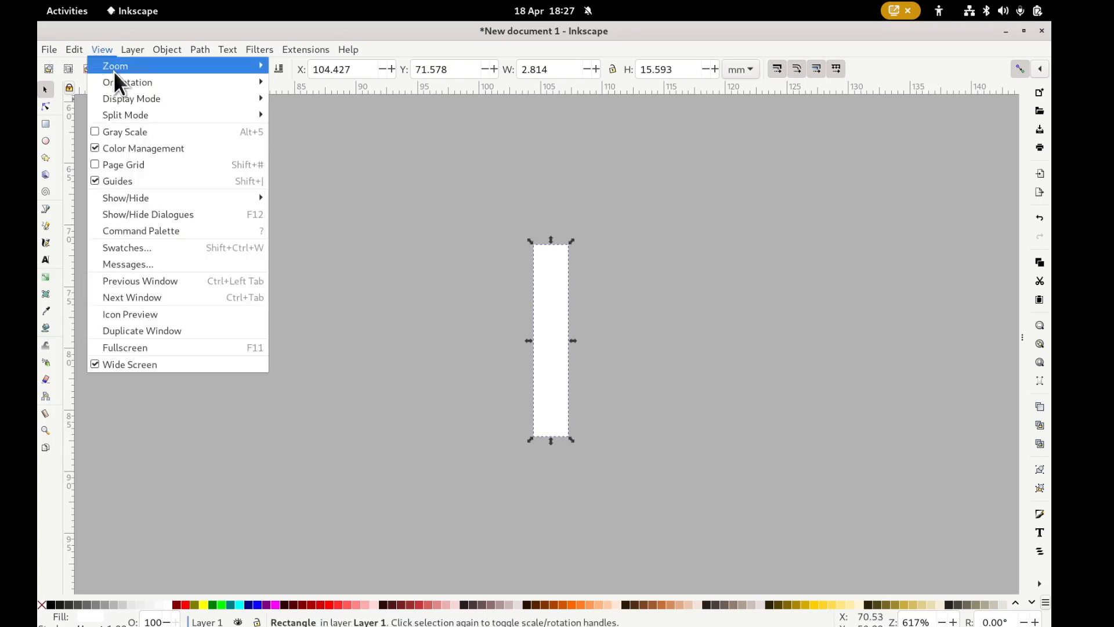
mouse_move(114, 68)
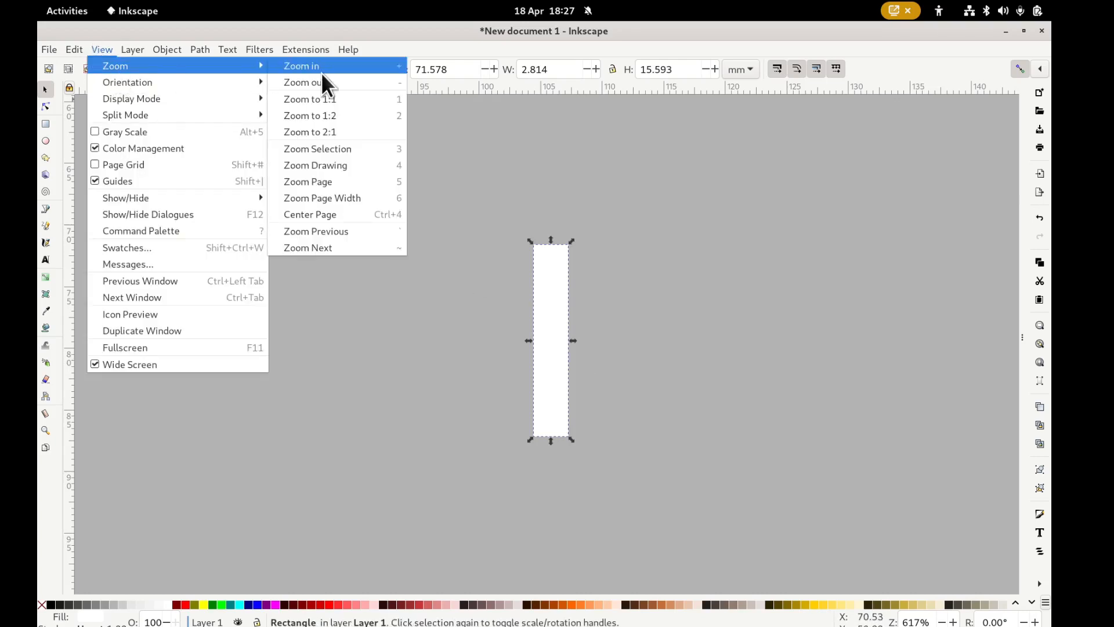
click(363, 165)
click(650, 255)
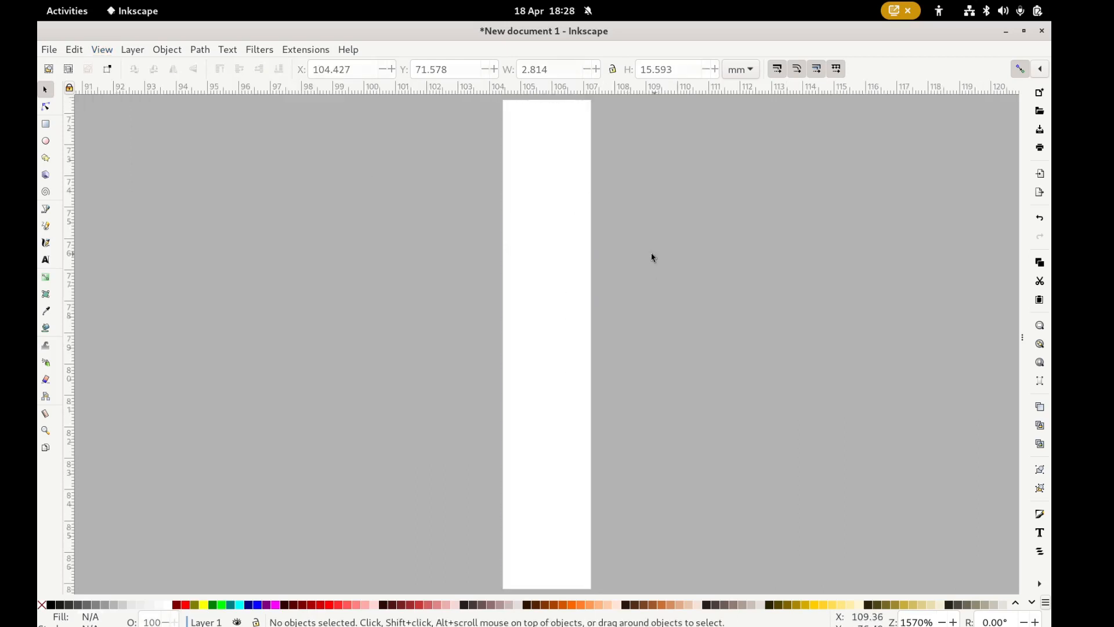
scroll(641, 255, down, 1)
drag(658, 269, 600, 289)
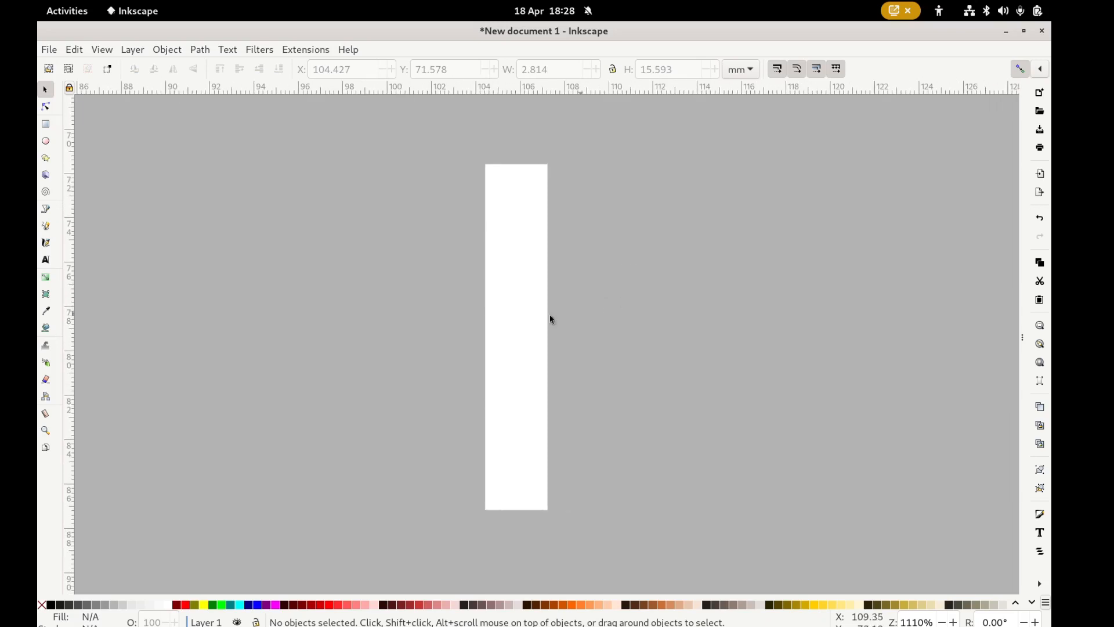
Switch the selection units to px and resize the white rectangle to 15 px wide and 60 px high.
click(536, 316)
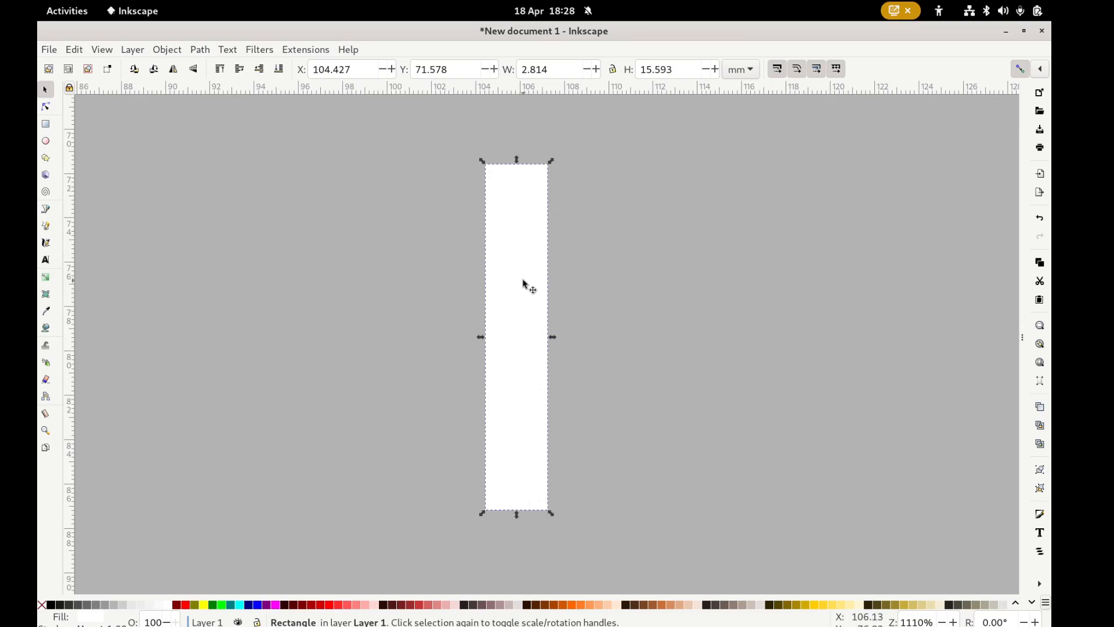
click(744, 69)
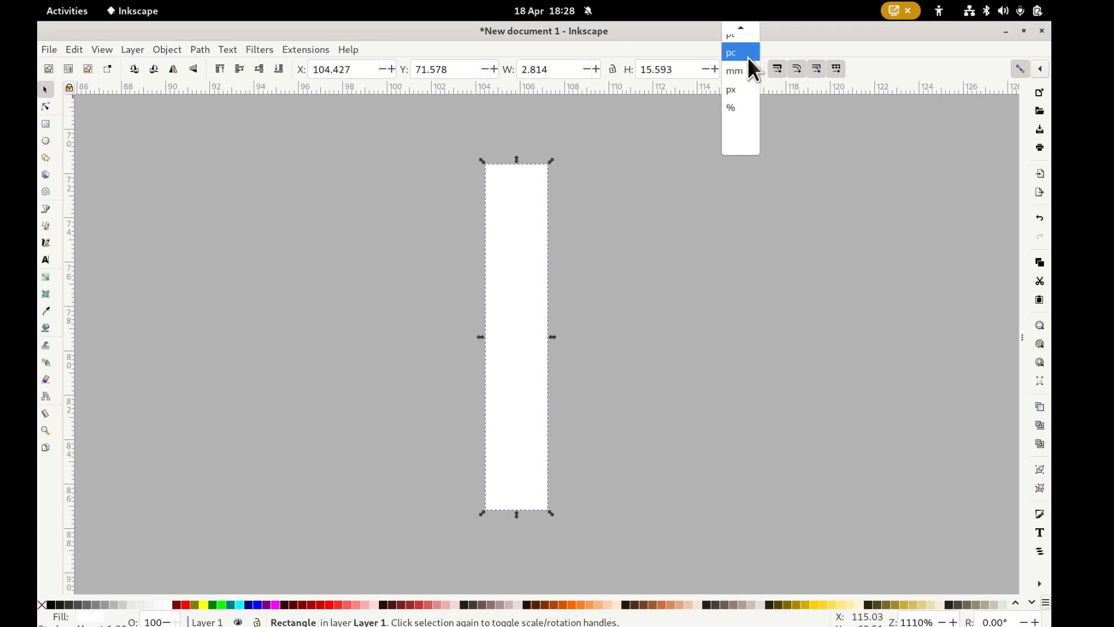
click(745, 93)
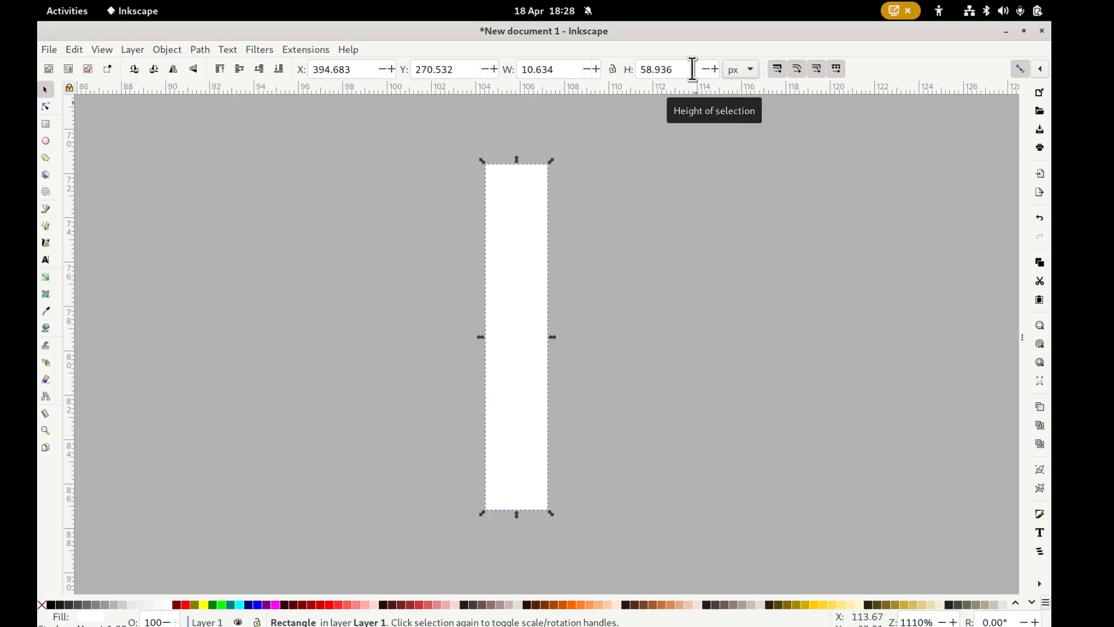
drag(690, 69, 631, 69)
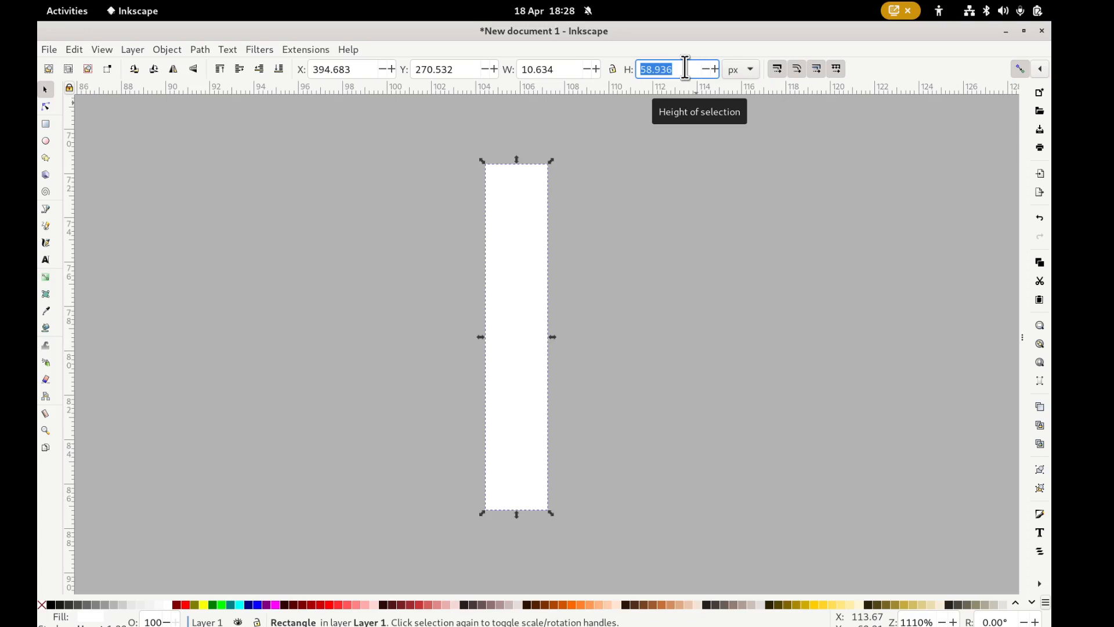
text(6)
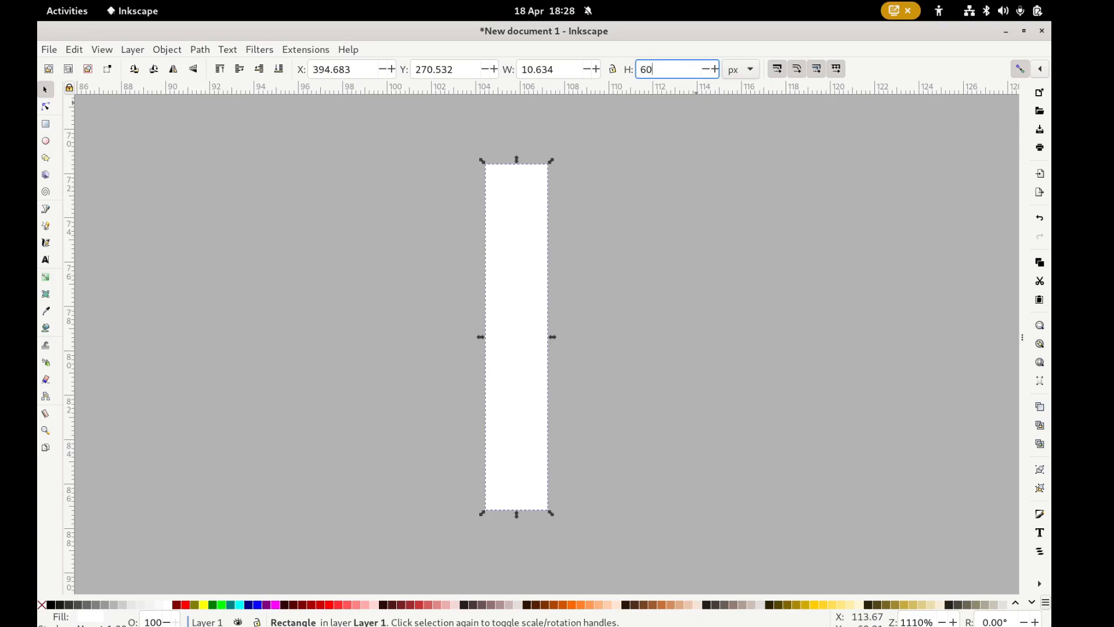
text(0)
key(Return)
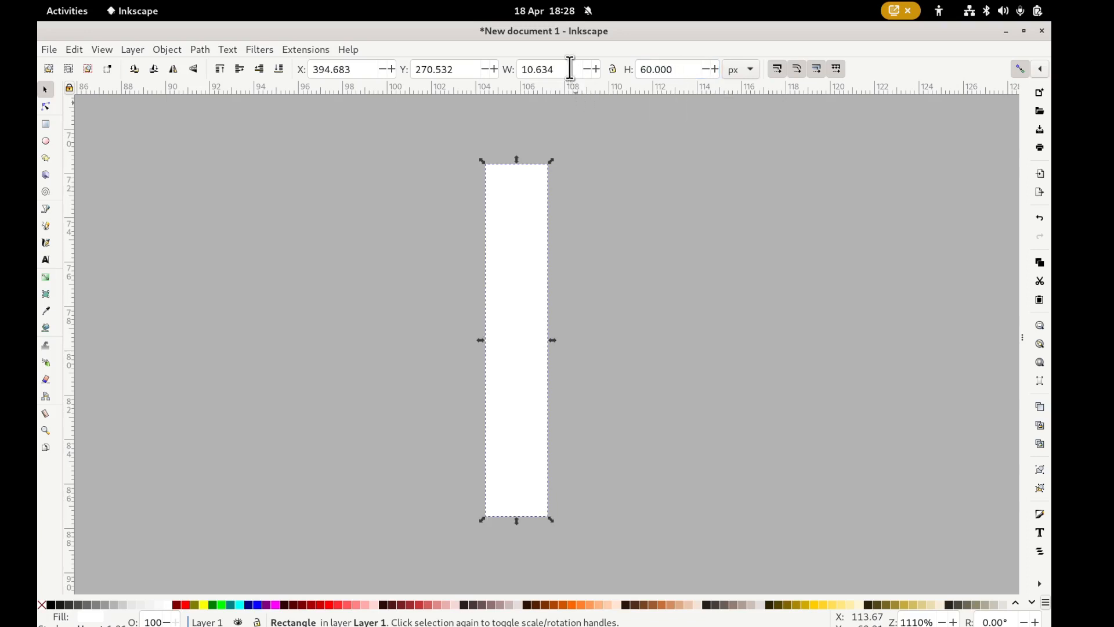
drag(570, 70, 510, 72)
text(15)
key(Return)
Duplicate the white rectangle and place the copy to its right with a gap between them.
click(629, 278)
click(552, 318)
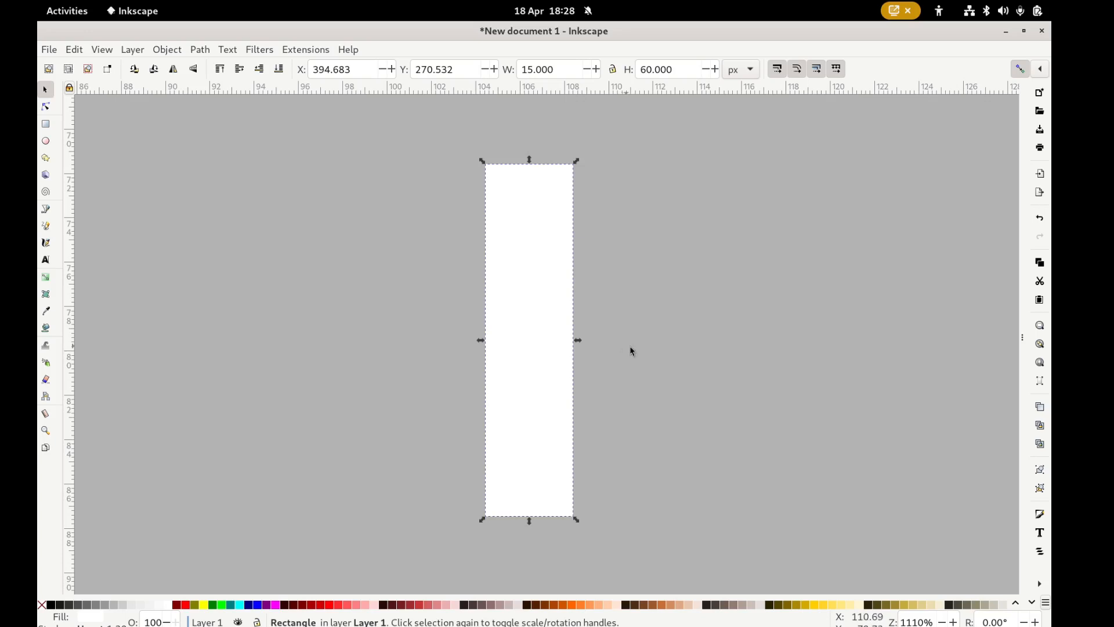
click(614, 318)
click(542, 321)
key(ctrl)
key(ctrl+d)
drag(566, 321, 728, 337)
click(493, 311)
click(74, 49)
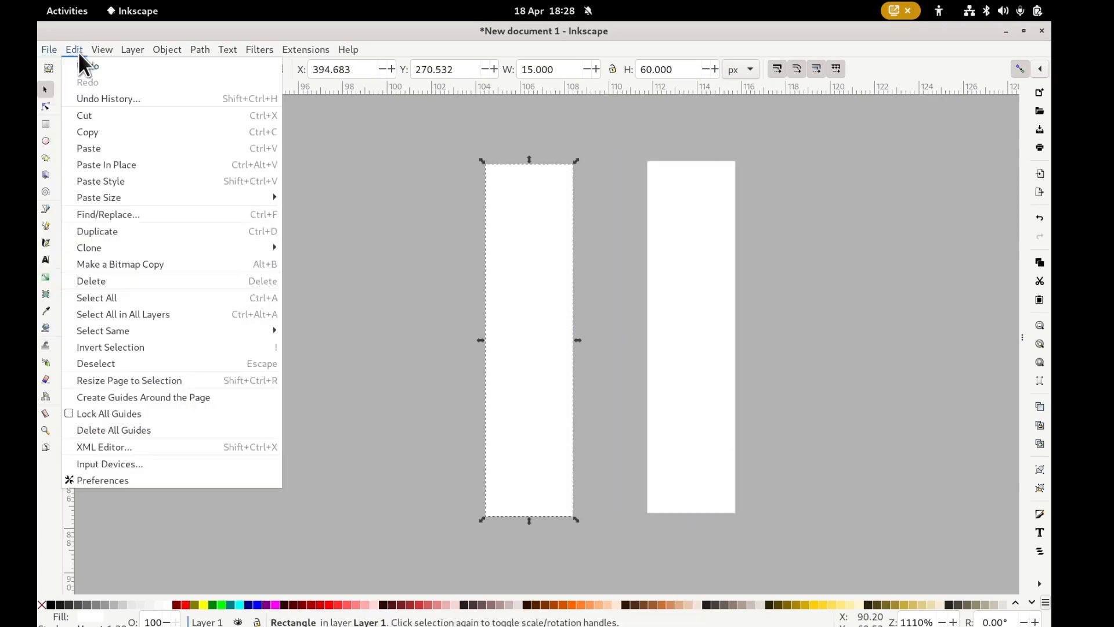
click(437, 129)
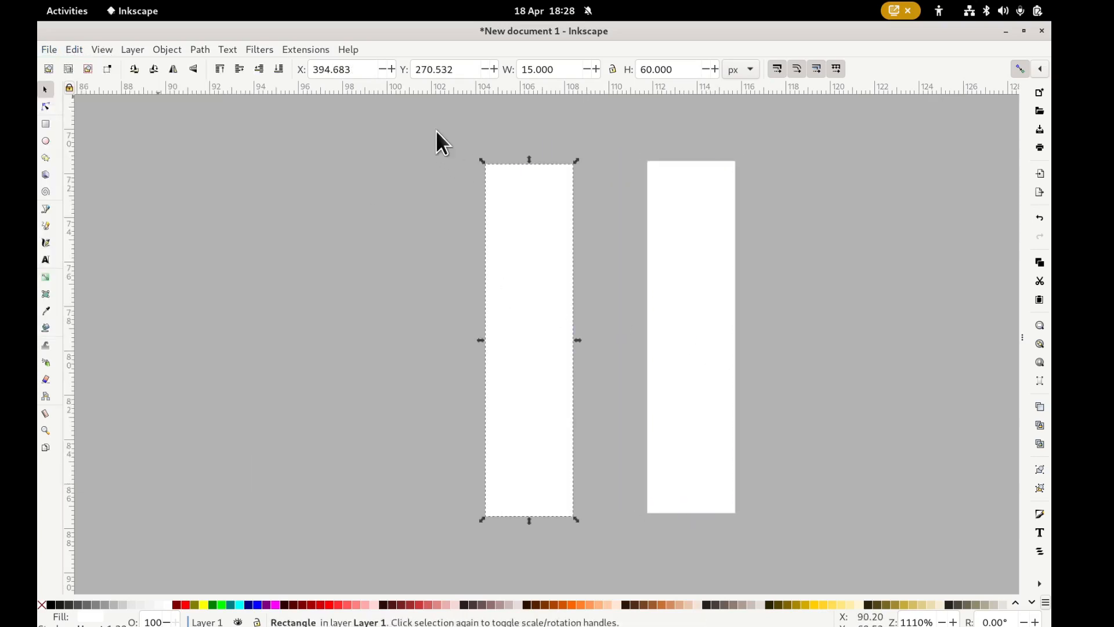
Rotate the copied rectangle 90° clockwise and lay it off-centre across the upright rectangle.
drag(672, 286, 674, 288)
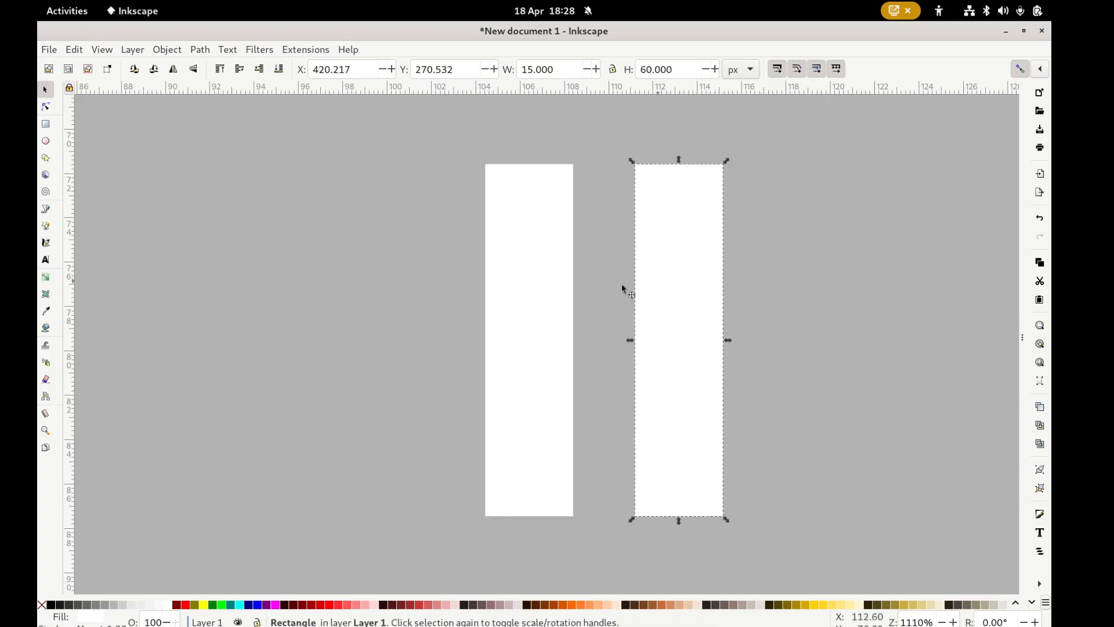
click(154, 69)
drag(757, 342, 598, 339)
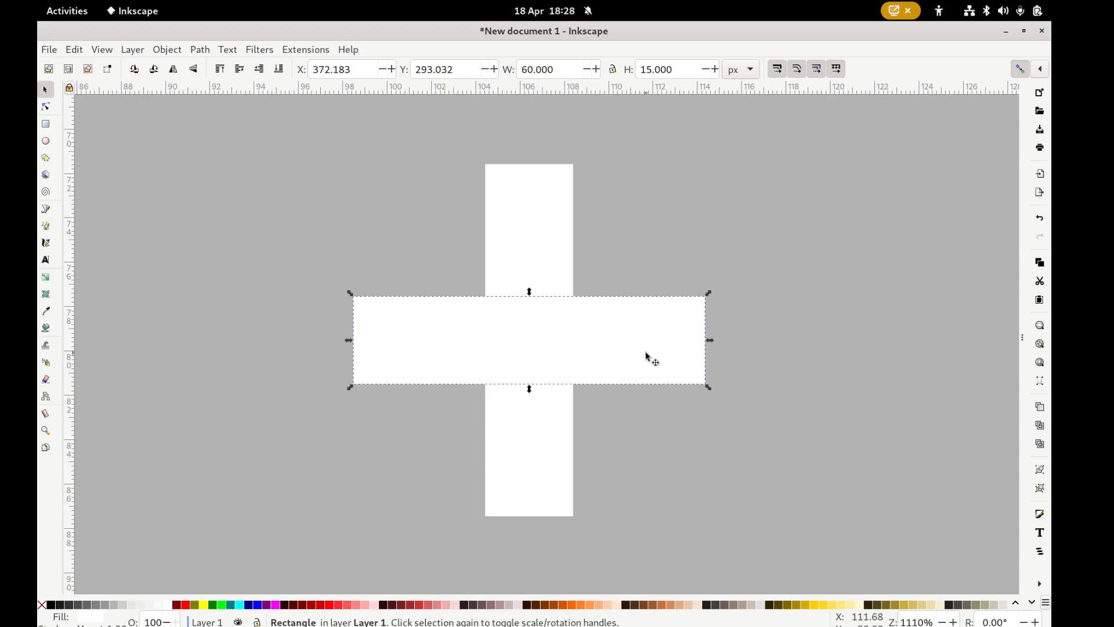
click(783, 348)
drag(586, 327, 650, 258)
click(423, 167)
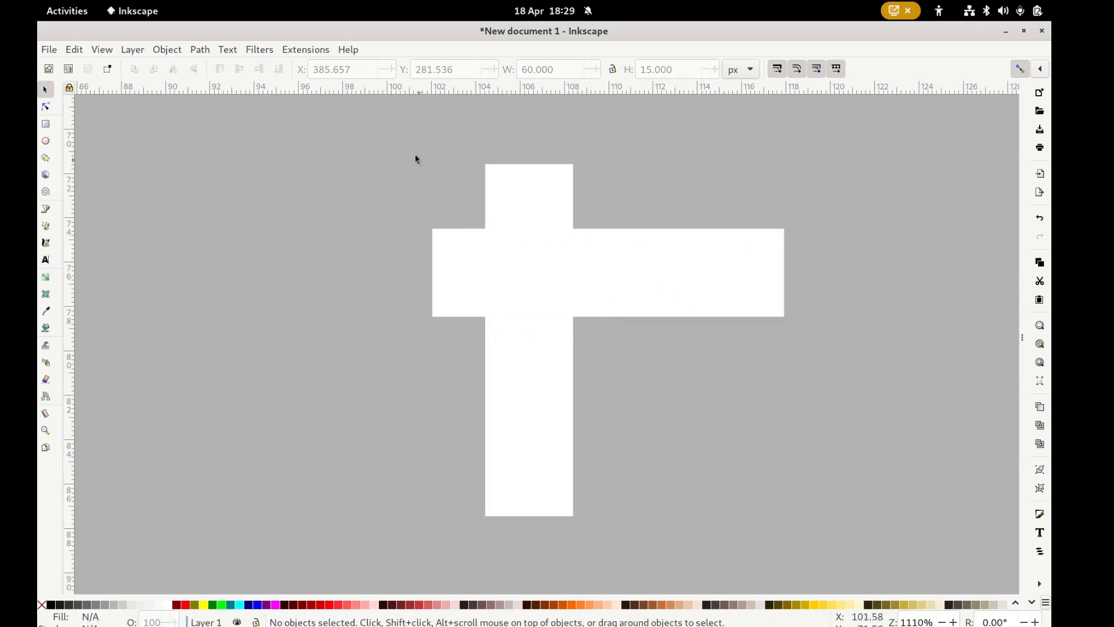
Centre the two rectangles on each other horizontally and vertically, relative to the selection area, to form a symmetrical cross.
drag(387, 135, 821, 538)
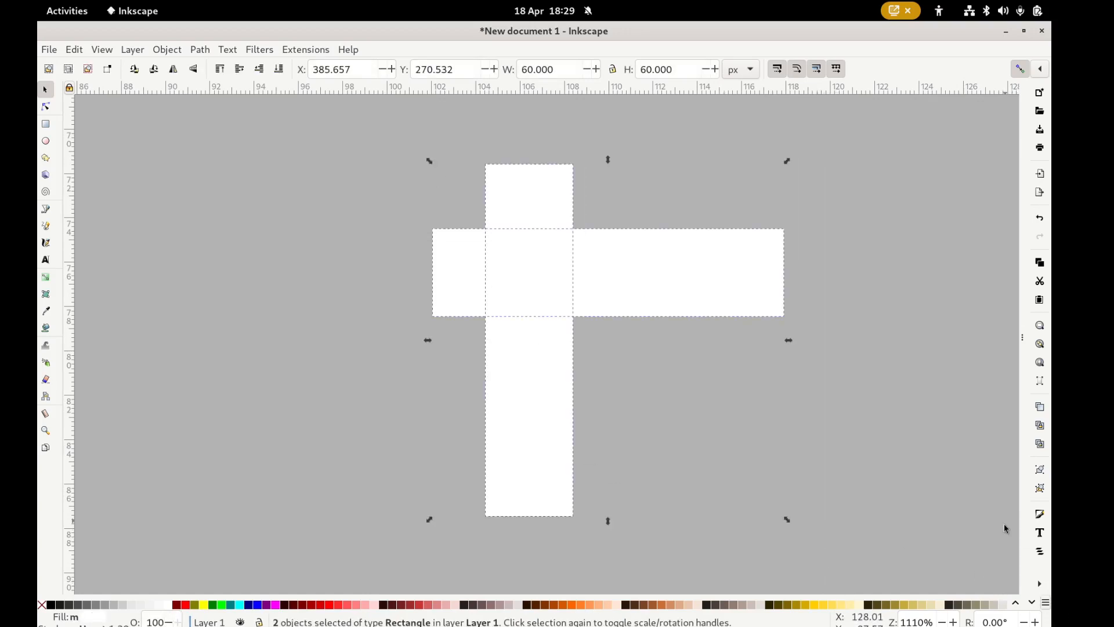
click(1039, 582)
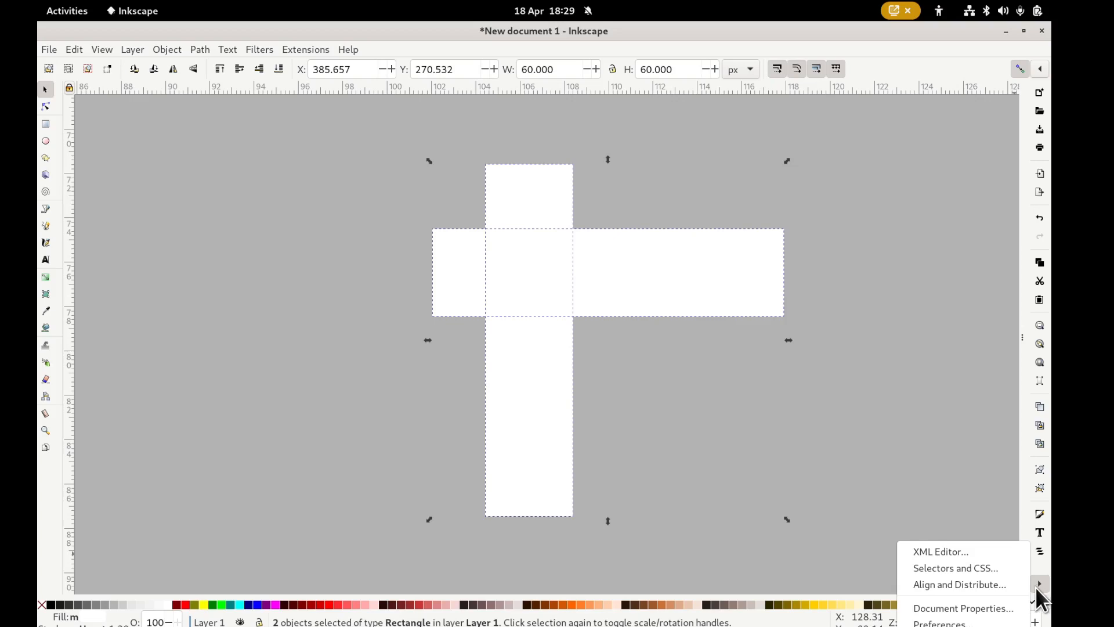
click(976, 583)
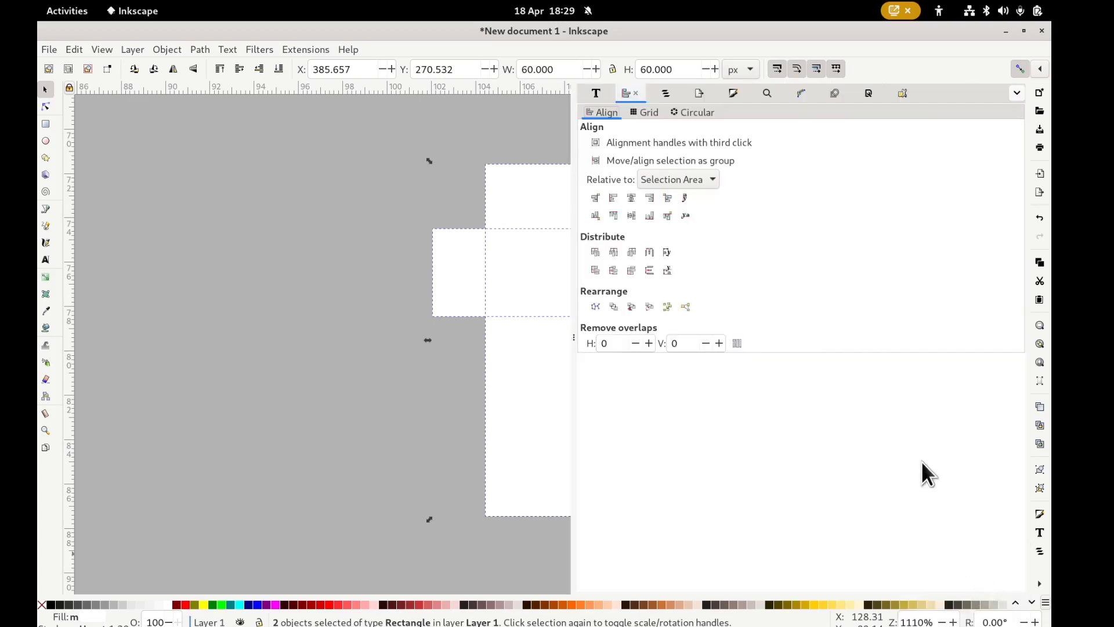
click(633, 196)
click(632, 214)
drag(472, 264, 176, 249)
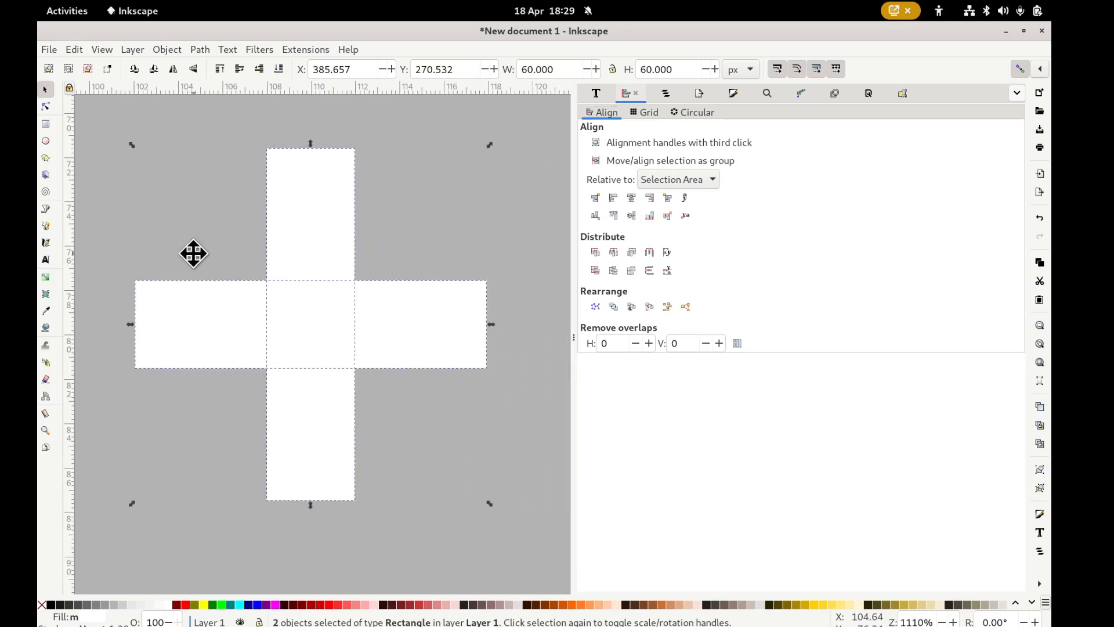
click(1016, 93)
key(Escape)
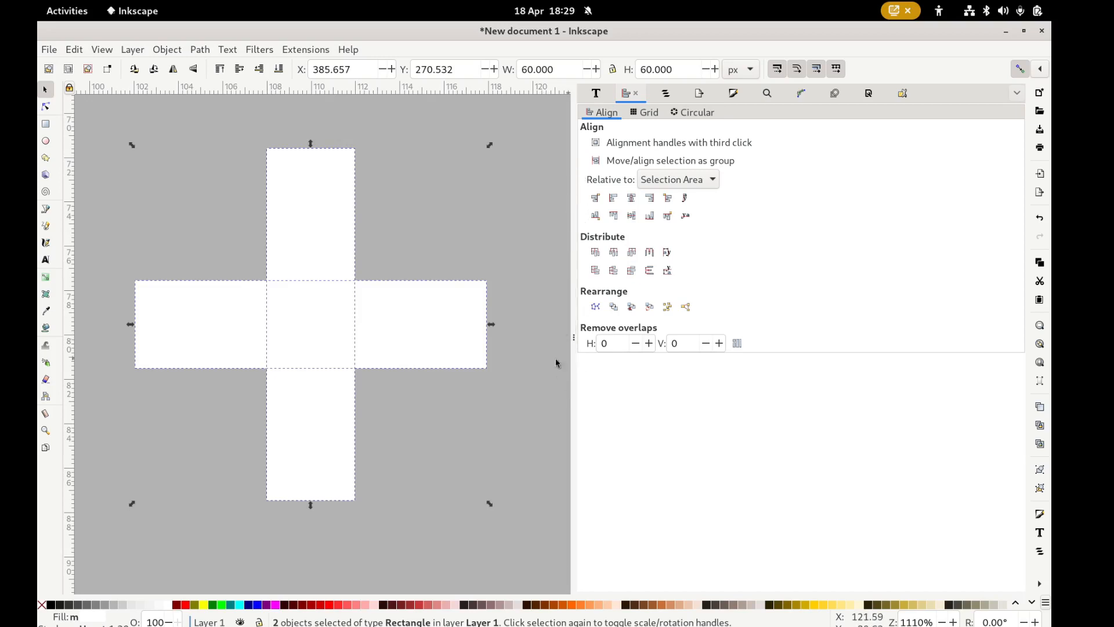
drag(578, 355, 815, 342)
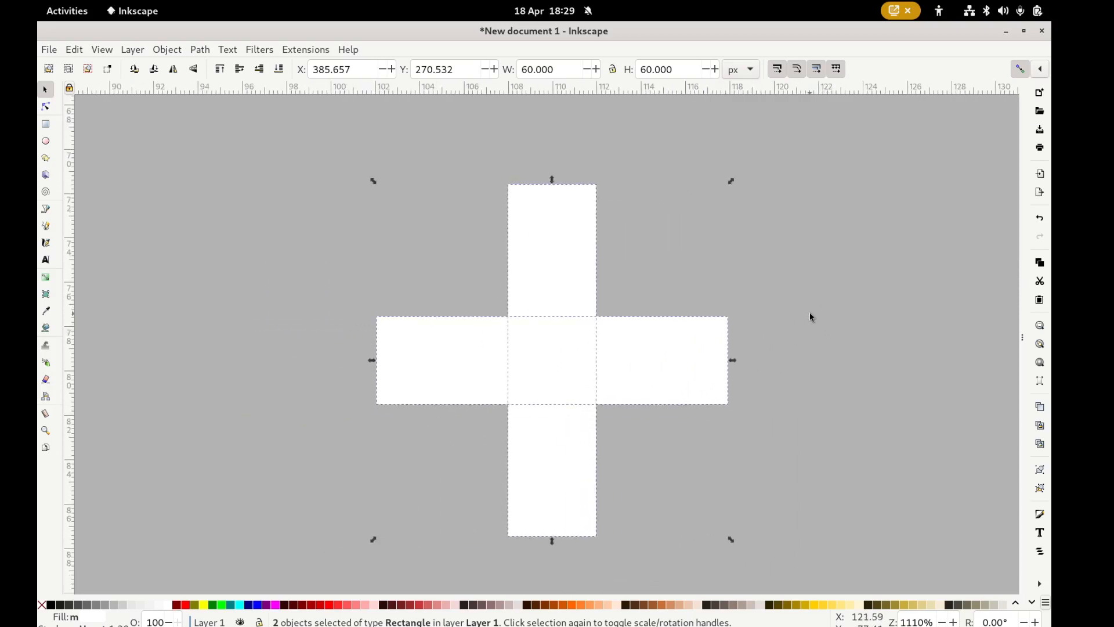
Select both rectangles of the white cross and open the export settings for the selection.
ctrl+scroll(810, 316, down, 7)
drag(882, 317, 699, 325)
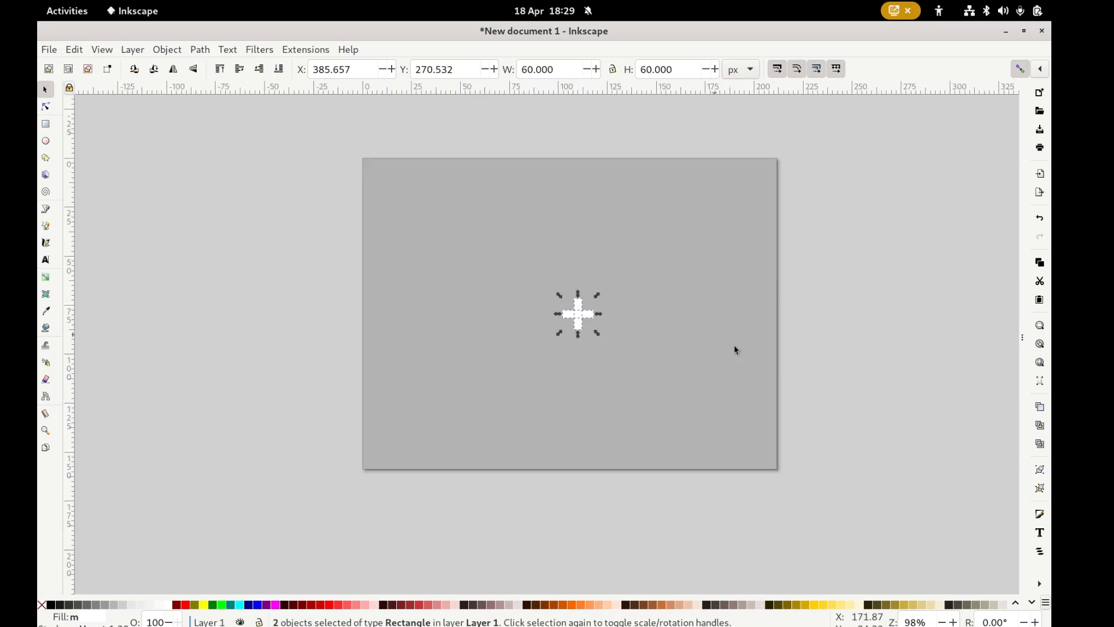
click(835, 357)
scroll(677, 342, up, 3)
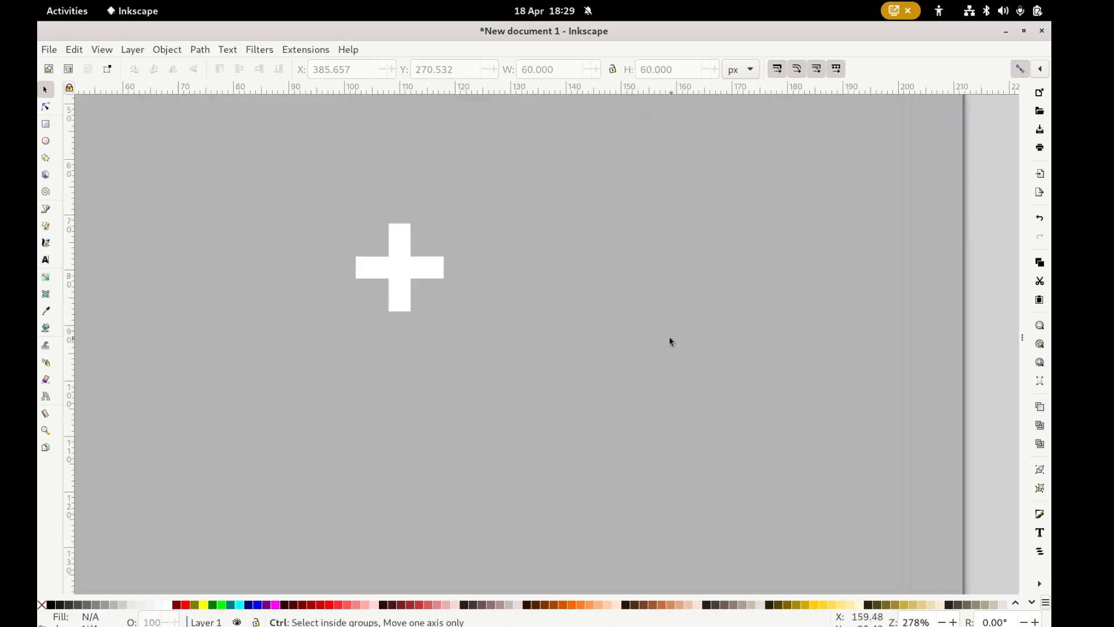
drag(547, 333, 689, 353)
drag(454, 221, 674, 430)
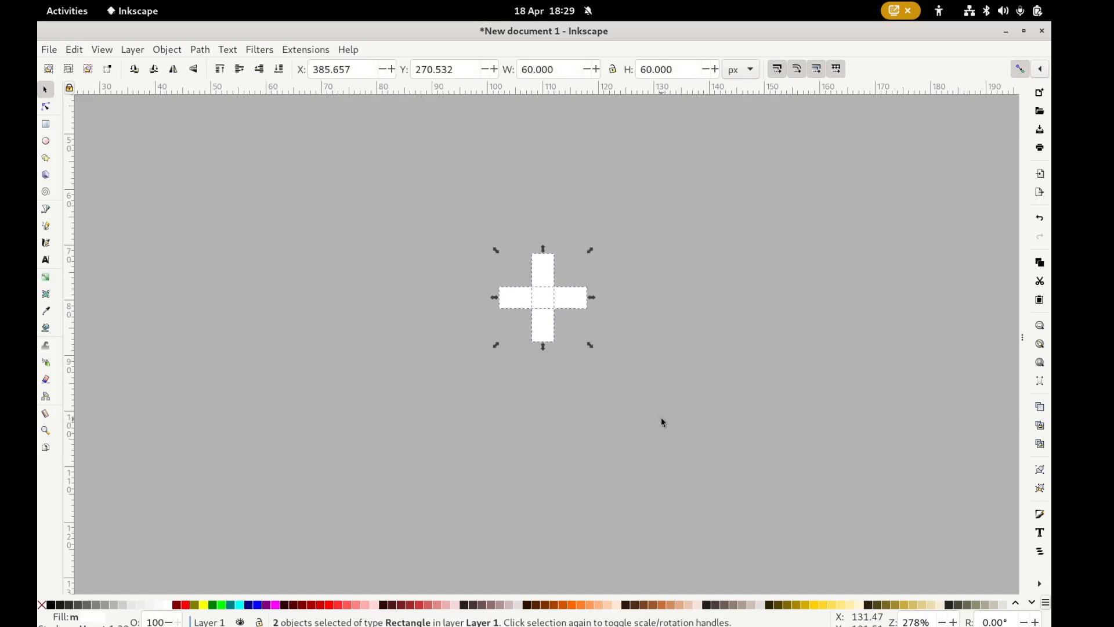
click(661, 419)
drag(471, 221, 659, 409)
click(165, 50)
mouse_move(47, 50)
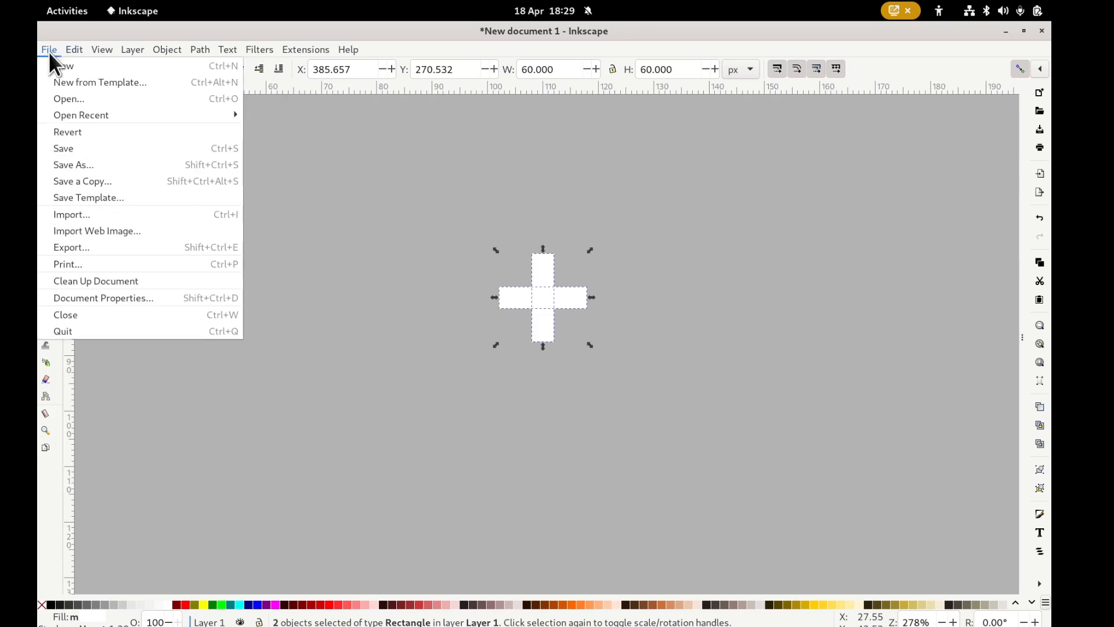
click(64, 246)
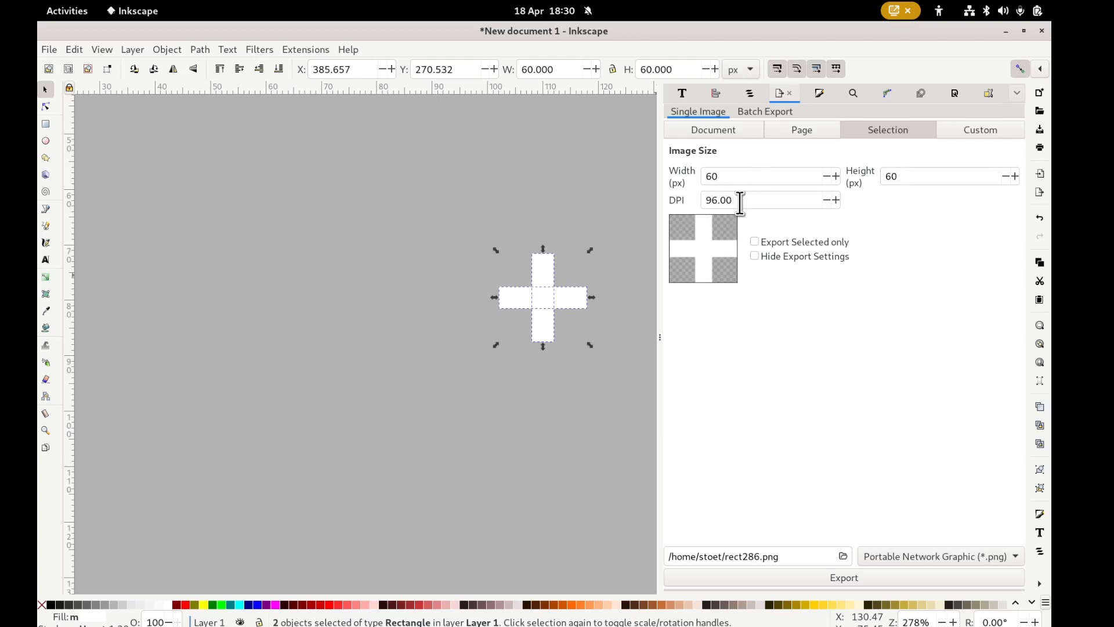
Export the selected cross as a 60 × 60 px PNG named fixpoint.png, replace the existing file and deselect the cross.
click(743, 177)
click(940, 177)
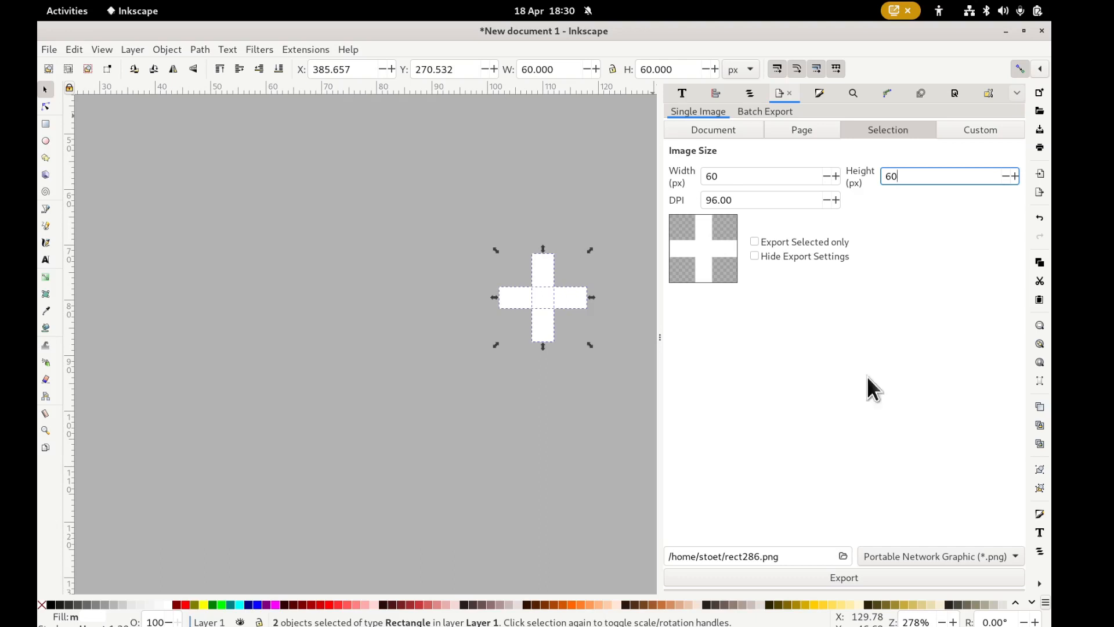
drag(755, 556, 660, 552)
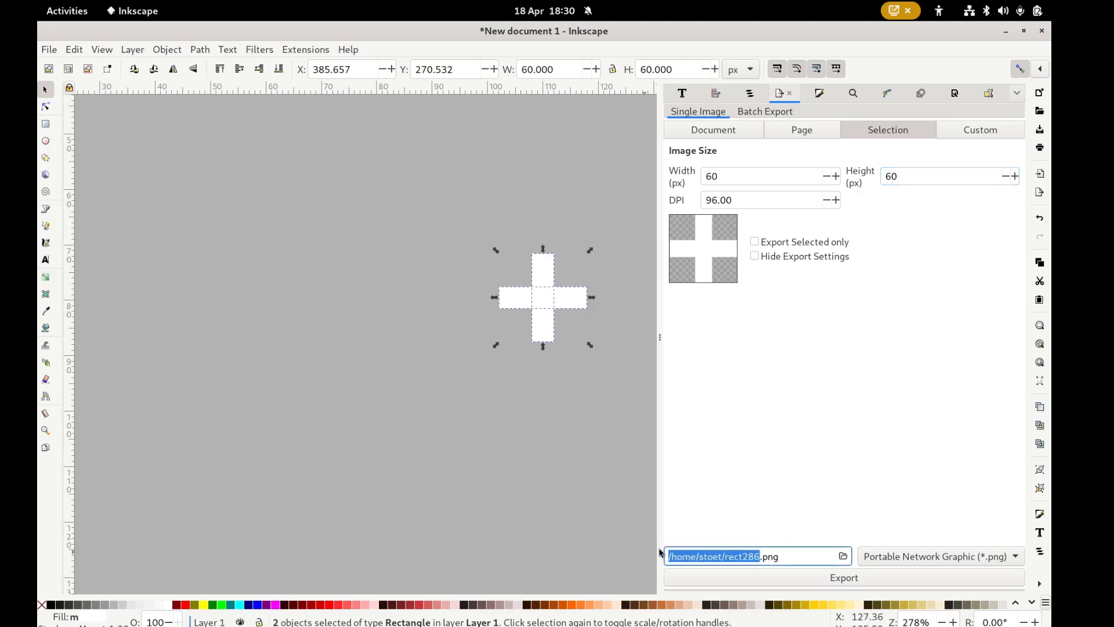
key(BackSpace)
text(fixpoint)
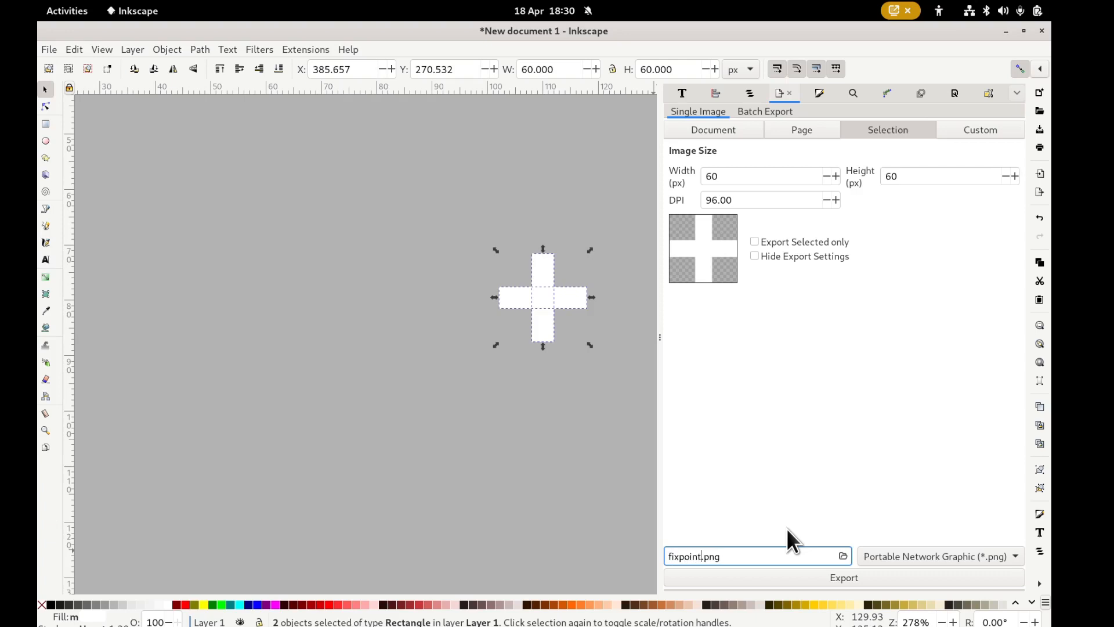
click(845, 574)
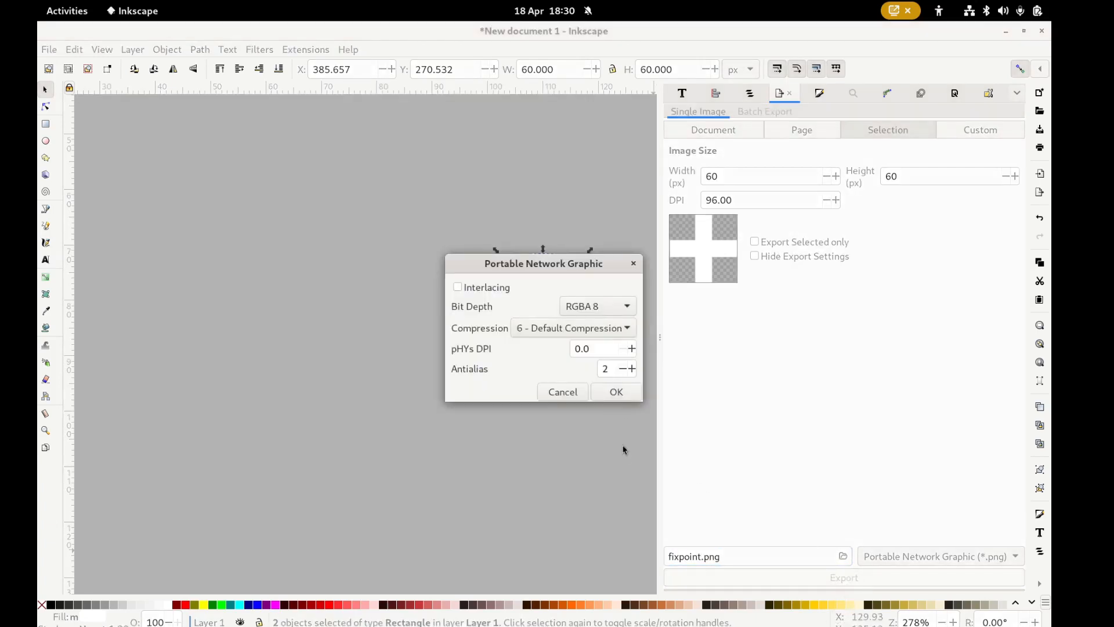
click(621, 392)
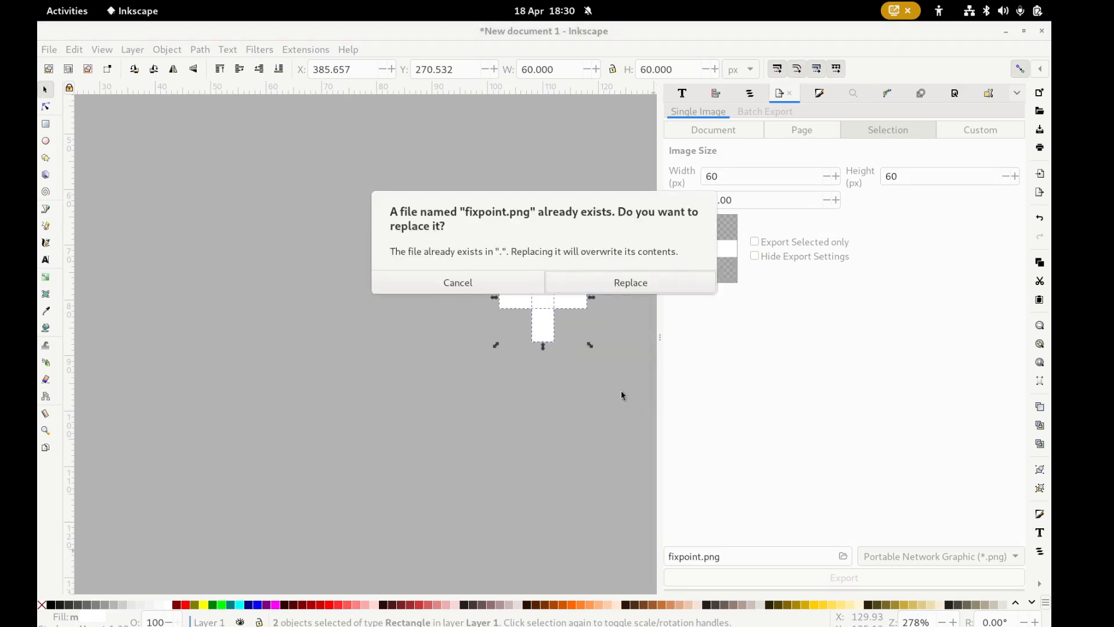
click(627, 284)
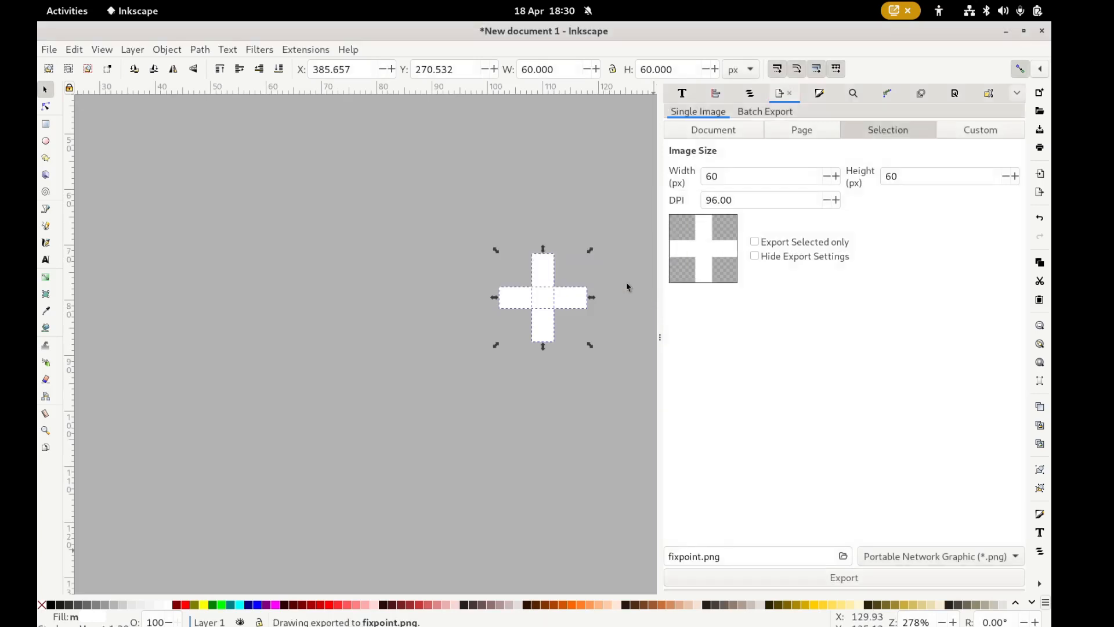
click(625, 317)
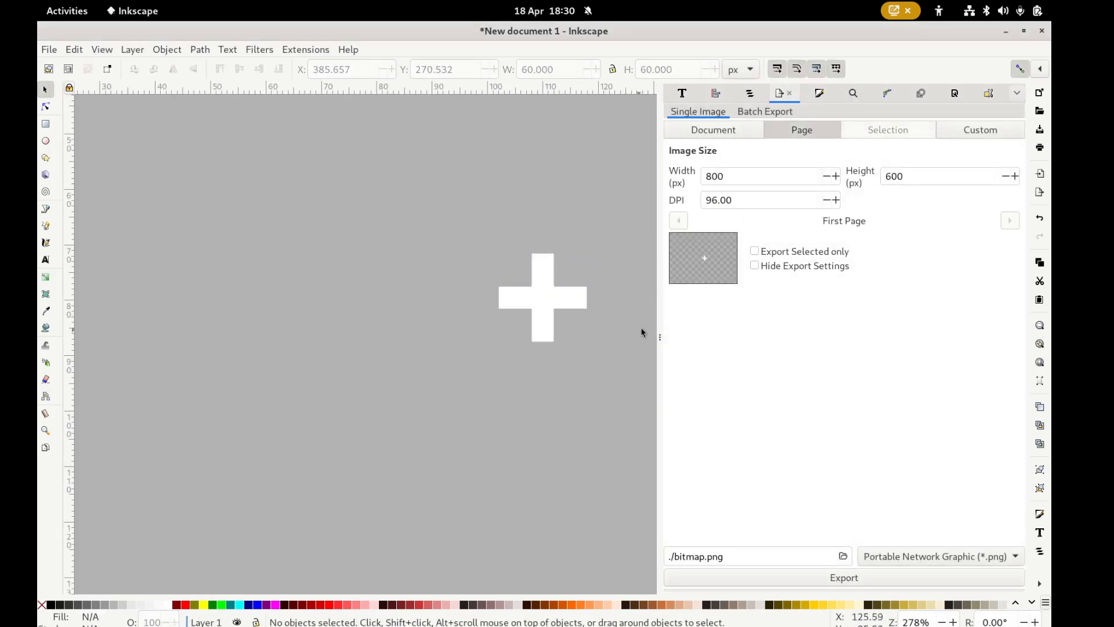